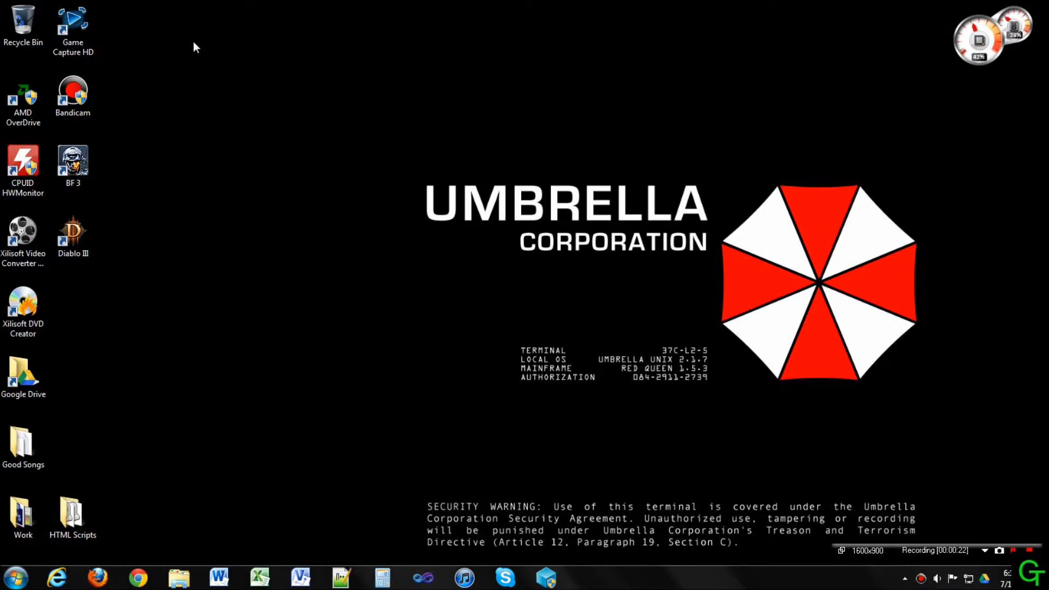
# Launch Game Capture HD, maximize its window and look briefly at the Edit view before returning to Capture.
pyautogui.doubleClick(74, 19)
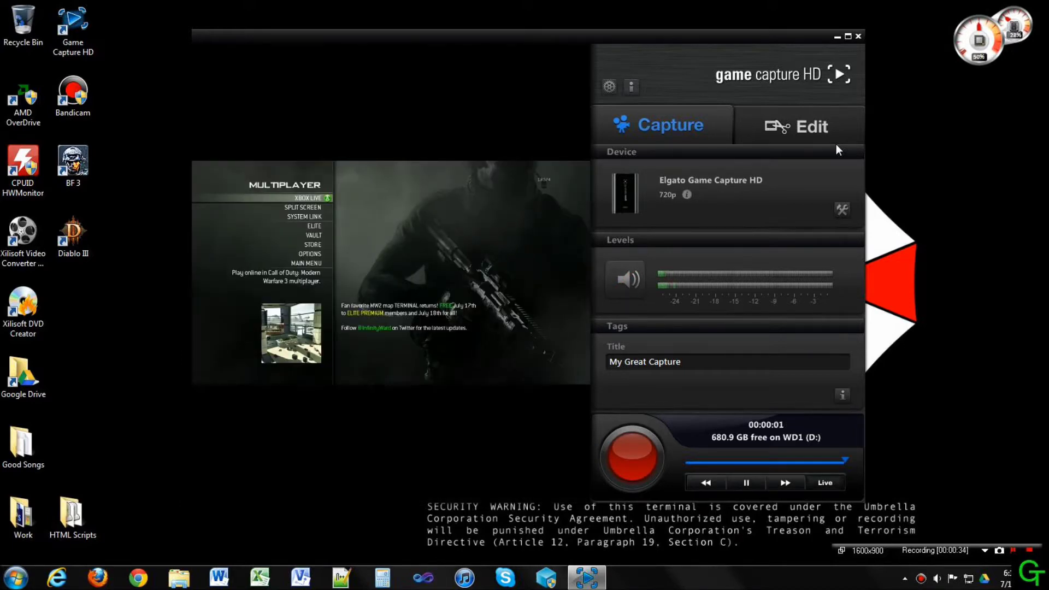
pyautogui.click(848, 36)
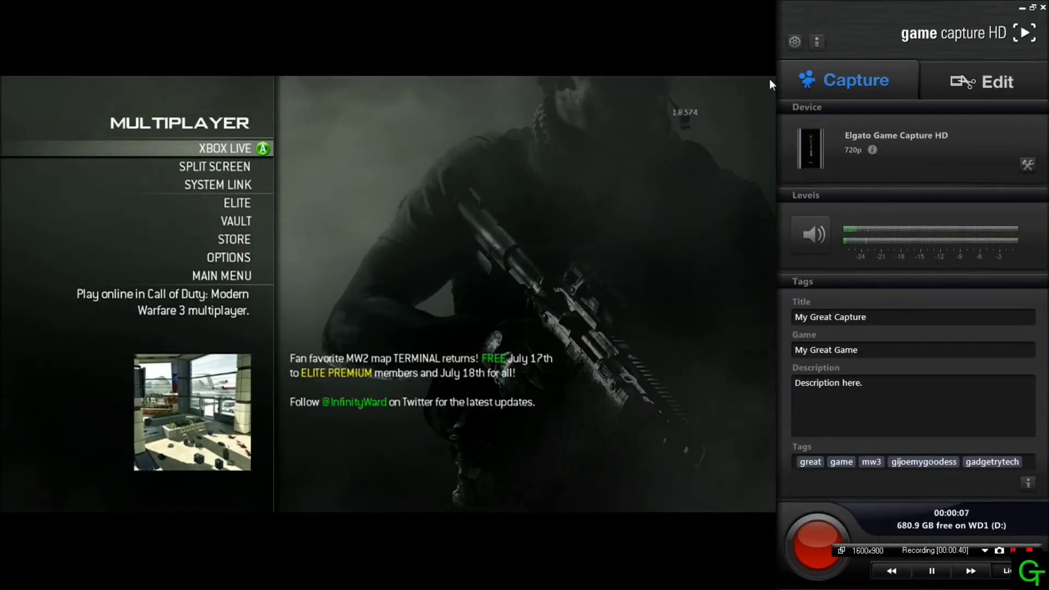
pyautogui.click(955, 78)
pyautogui.click(844, 78)
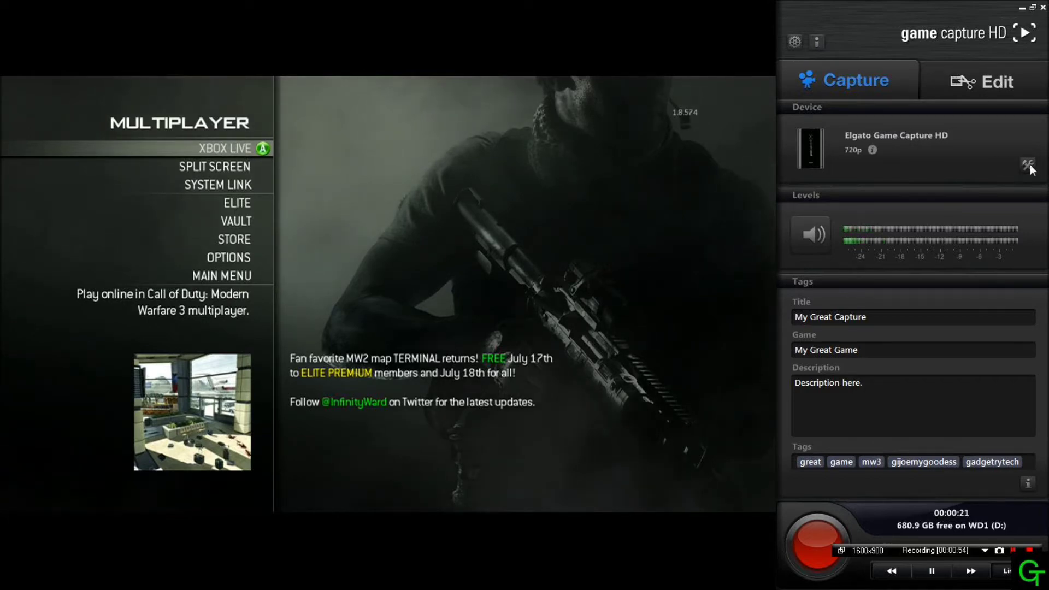
# Review the preferences for the library location and automatic conversion formats, and close them without changes.
pyautogui.click(795, 42)
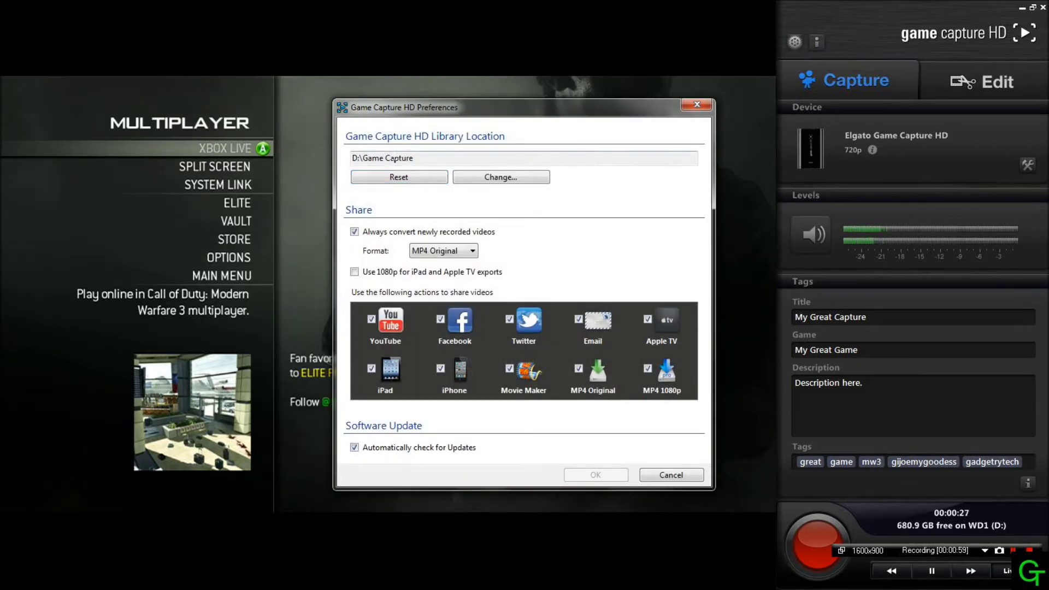
pyautogui.moveTo(367, 157); pyautogui.dragTo(414, 158)
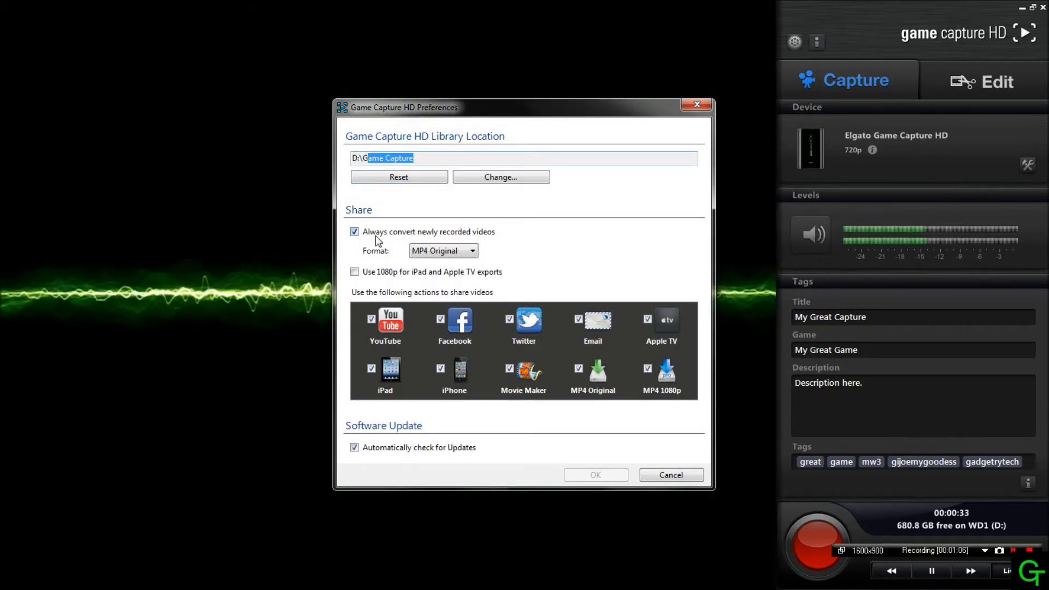
pyautogui.click(450, 250)
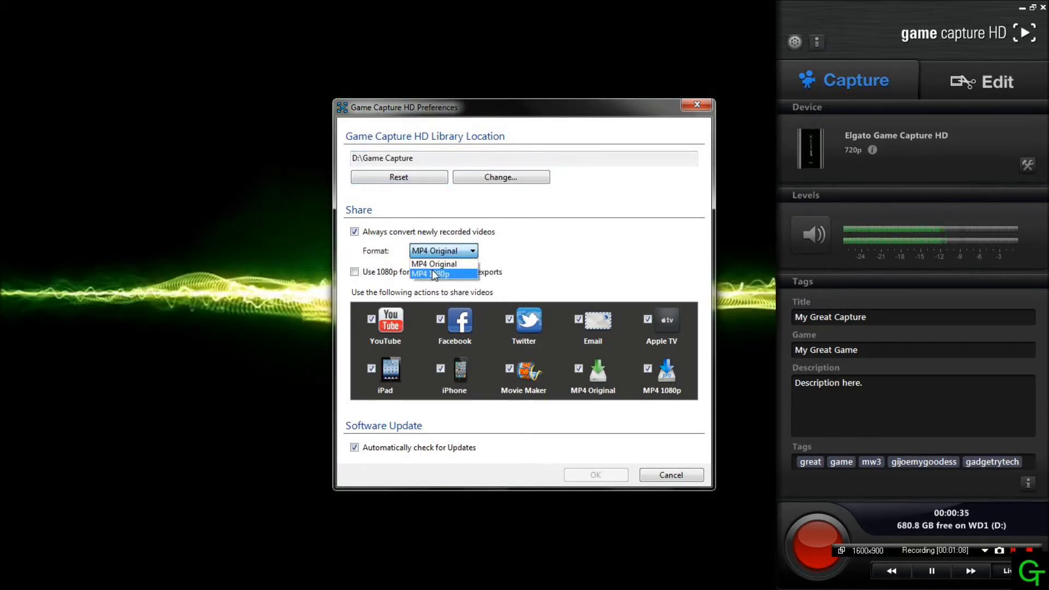
pyautogui.click(556, 241)
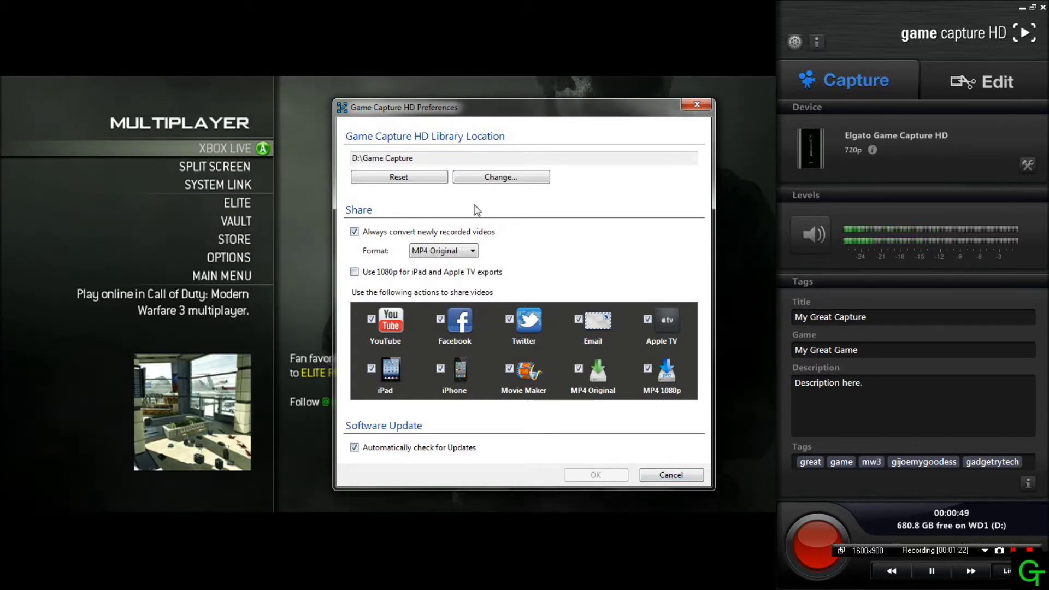
pyautogui.click(683, 476)
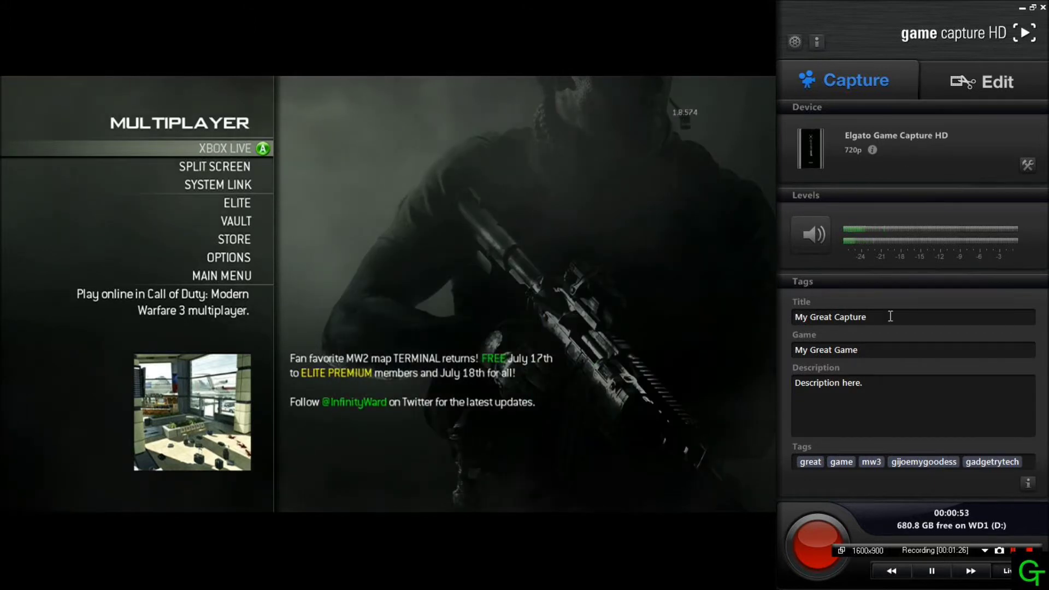
# Set the capture title to "MW3 Test".
pyautogui.tripleClick(903, 315)
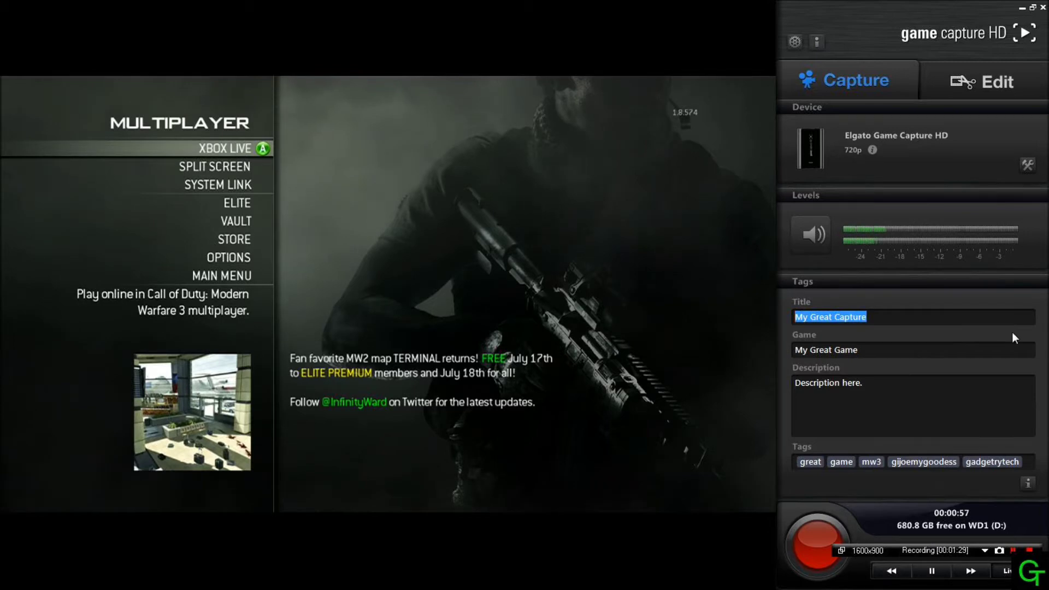
pyautogui.write('MW3 ')
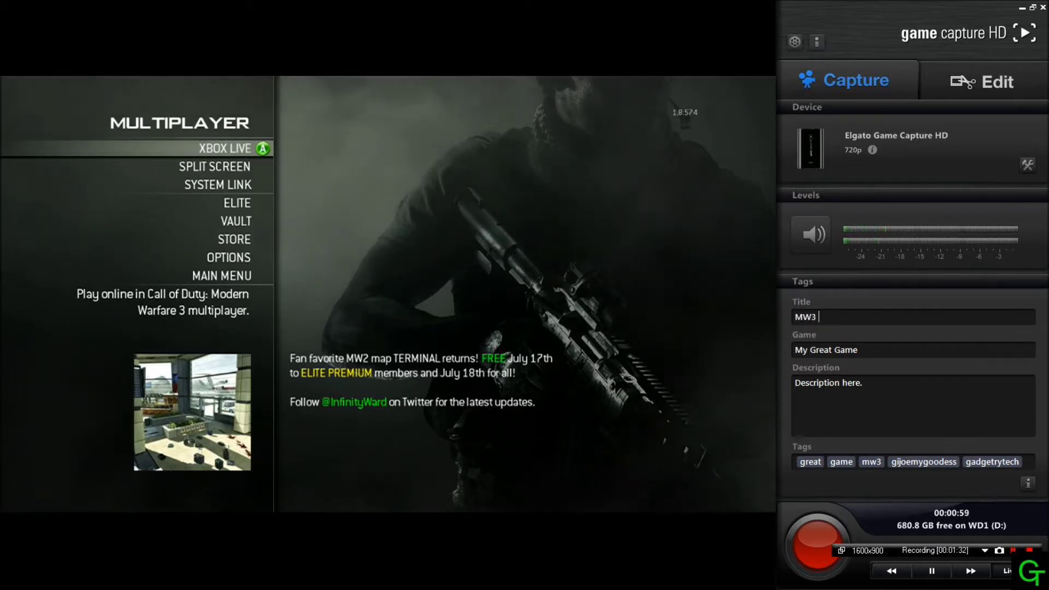
pyautogui.write('Test')
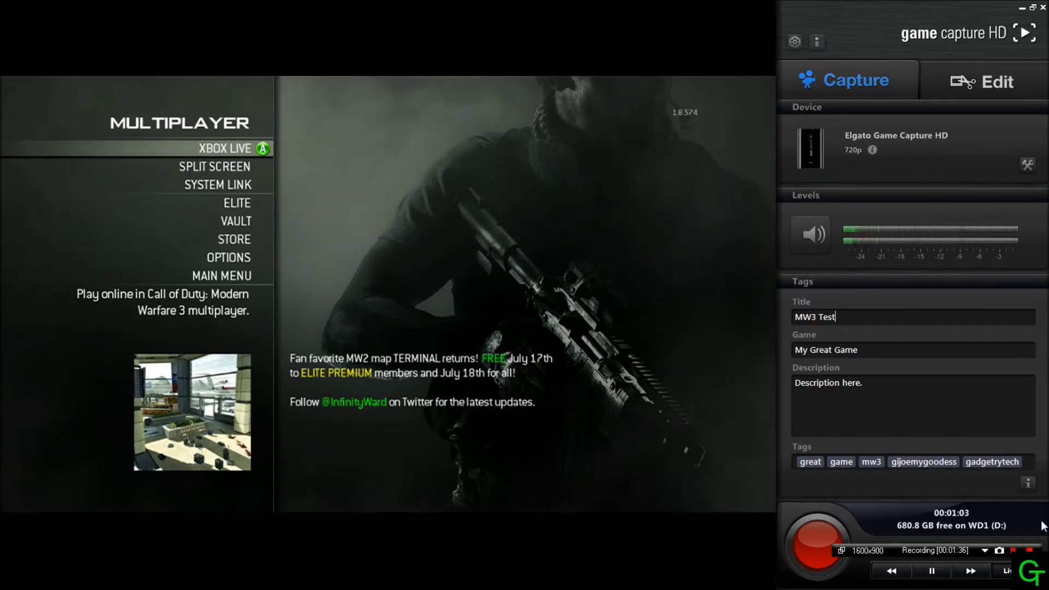
# Examine the full tag details of the new capture, including game title, level, configuration and description.
pyautogui.click(1028, 483)
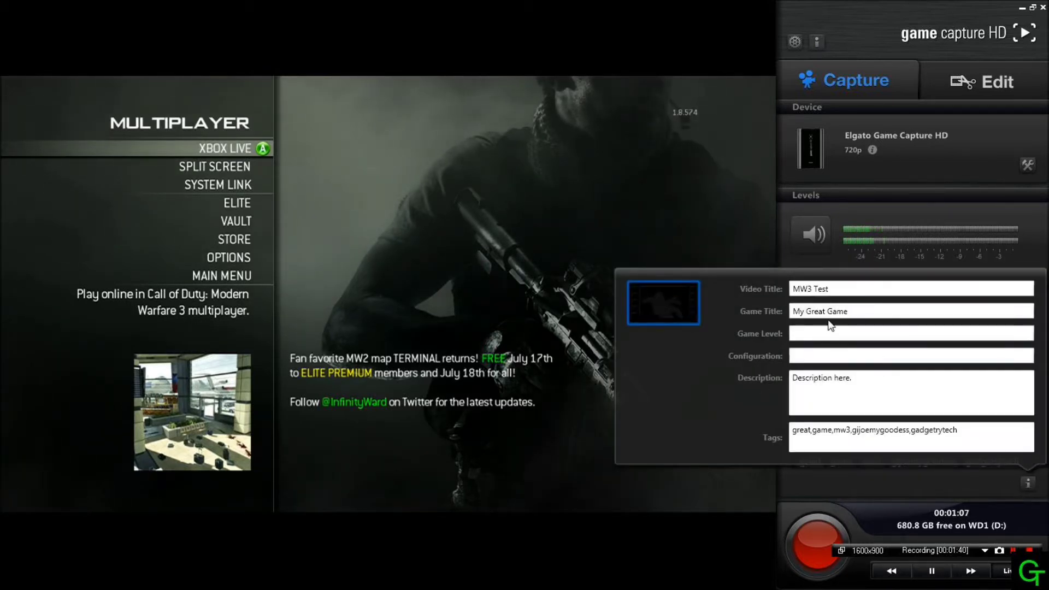
pyautogui.click(883, 310)
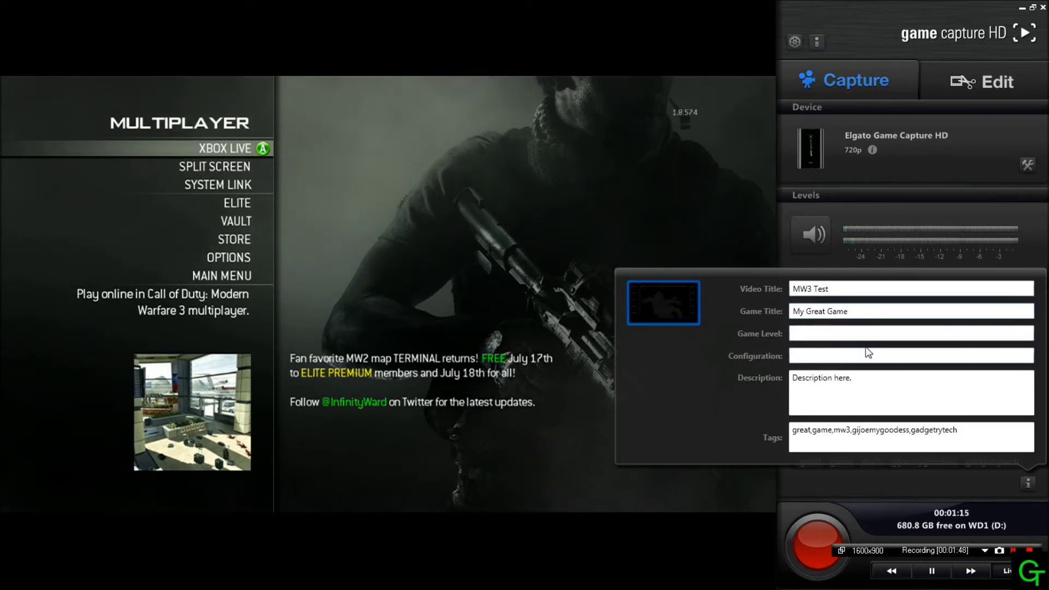
pyautogui.press('Return')
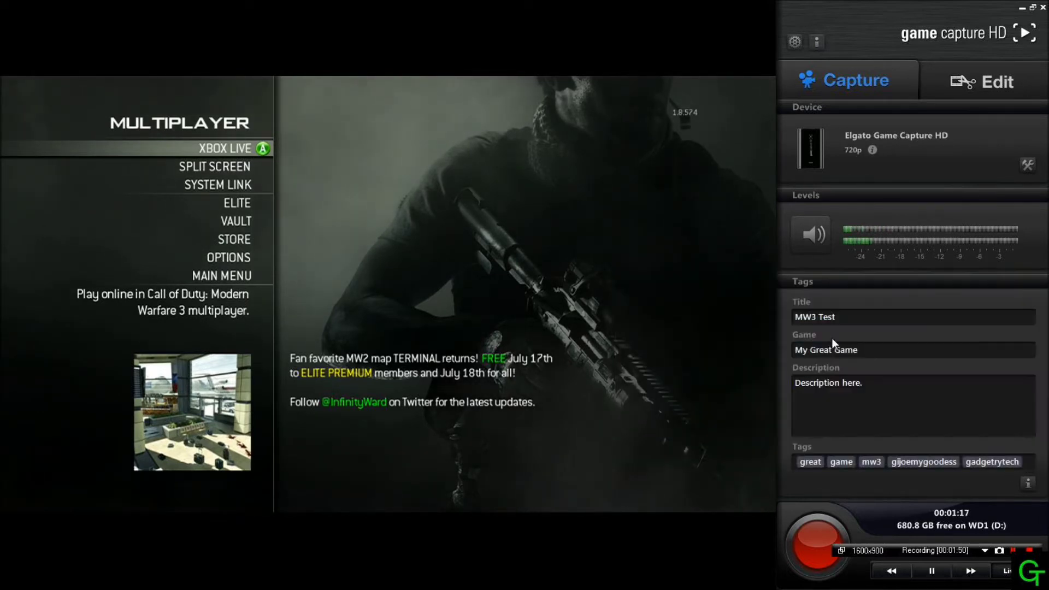
# Check the tag details of the library video "Sniping on Bakaara" and return to the Capture view.
pyautogui.click(956, 80)
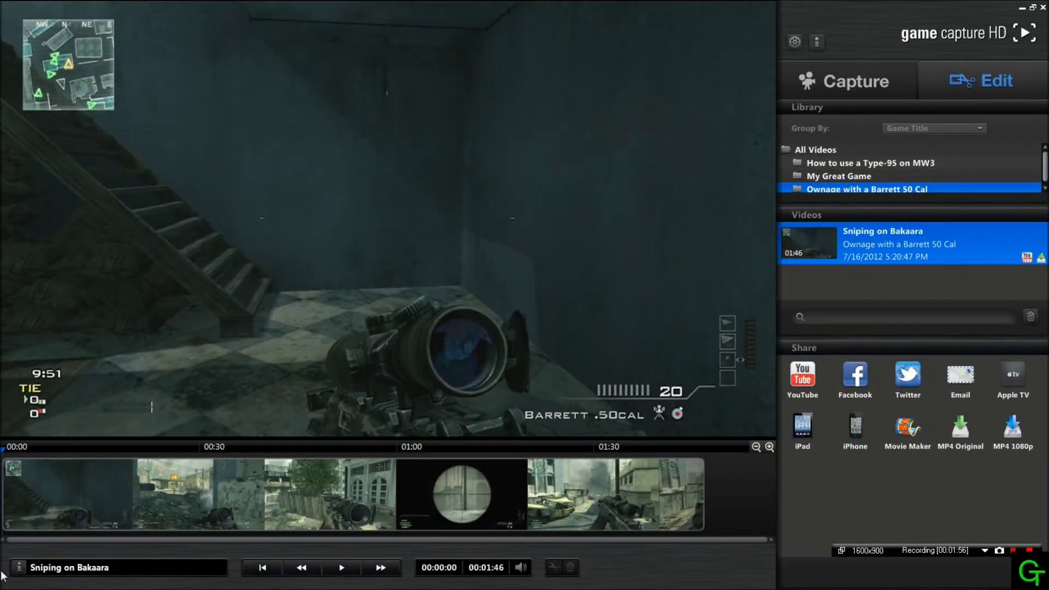
pyautogui.click(19, 567)
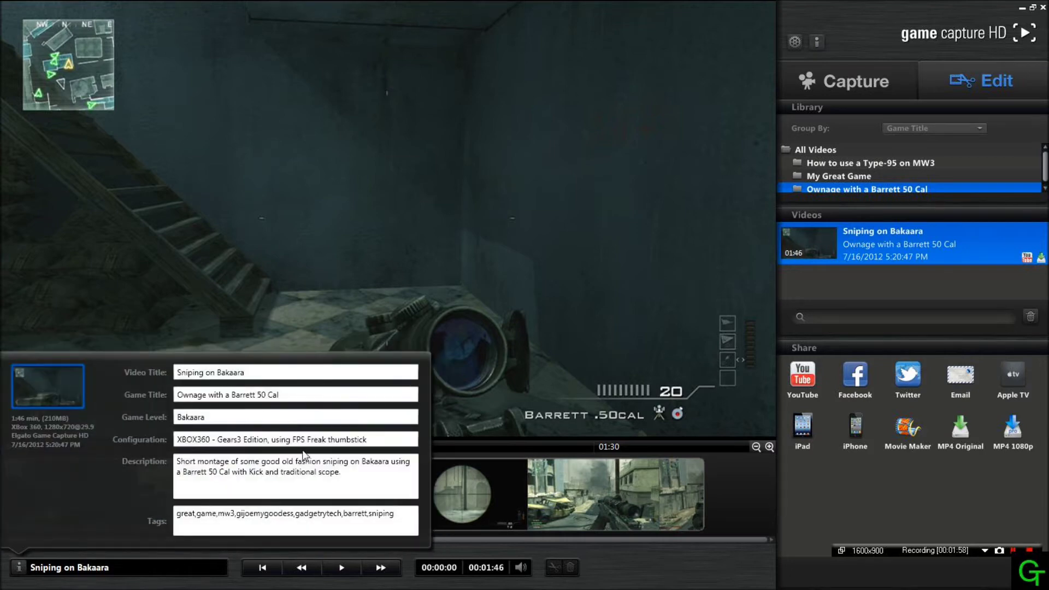
pyautogui.click(22, 571)
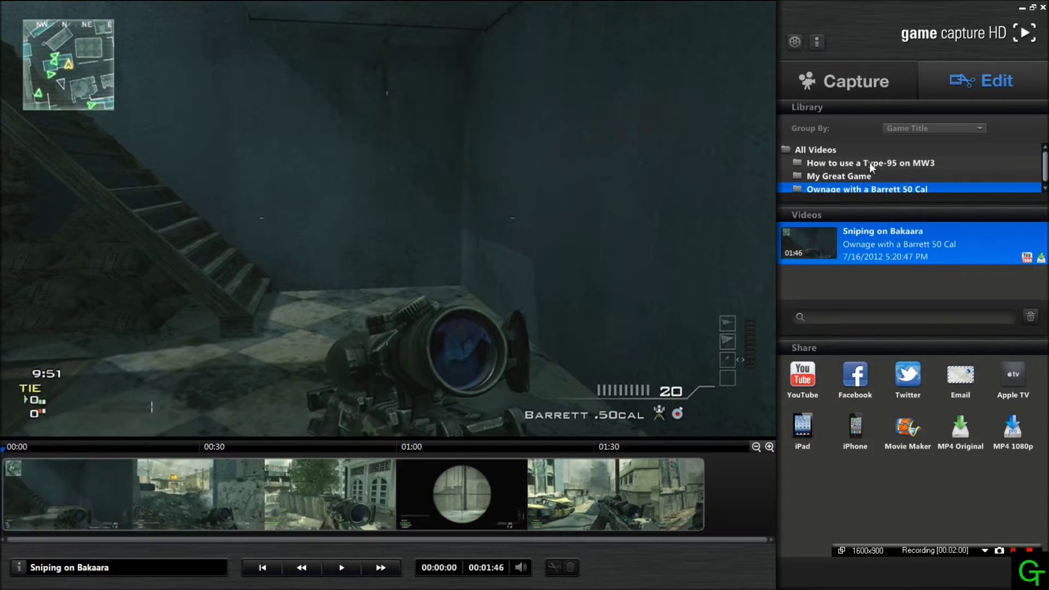
pyautogui.click(845, 81)
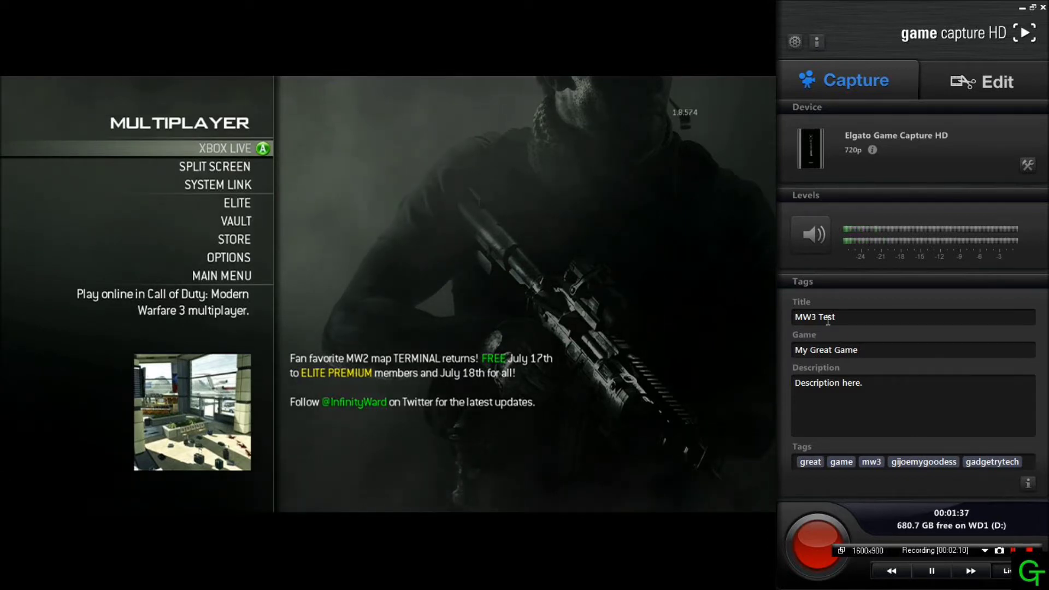
# Examine the capture device settings, covering the input device choices, the profile options and the quality level.
pyautogui.click(1026, 166)
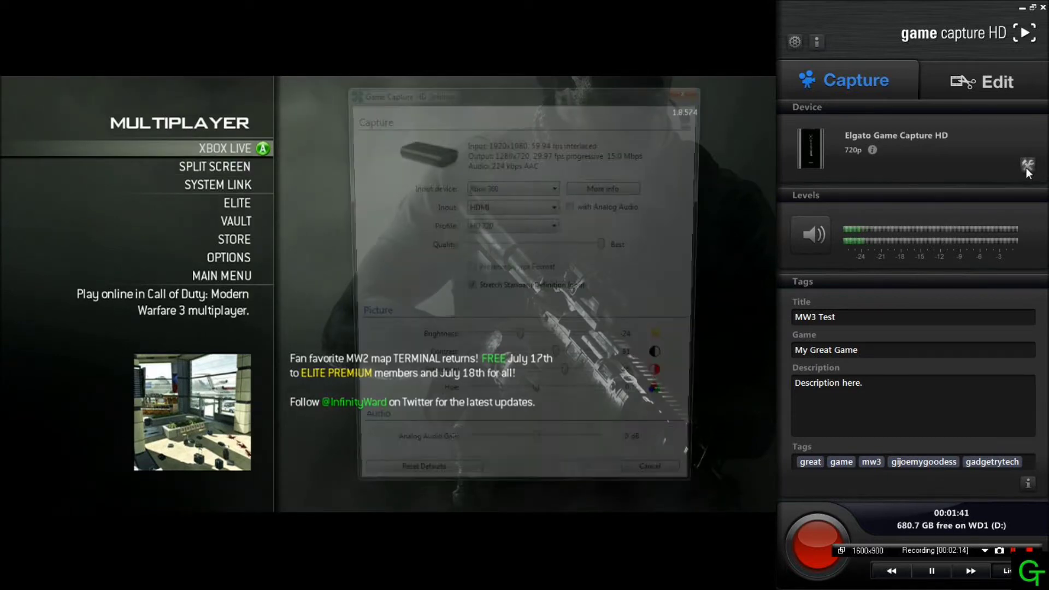
pyautogui.click(488, 187)
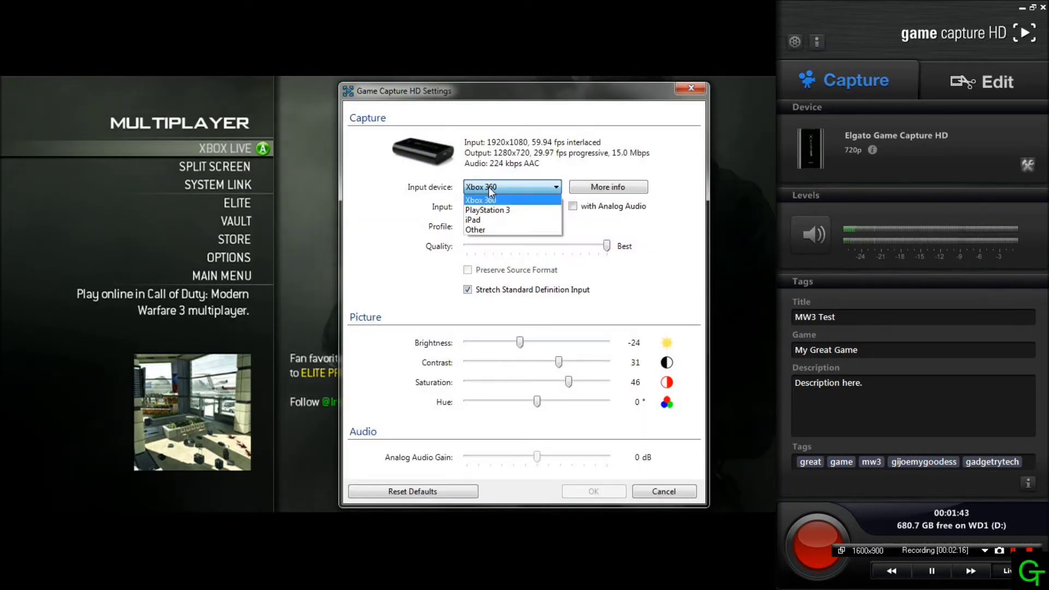
pyautogui.click(488, 187)
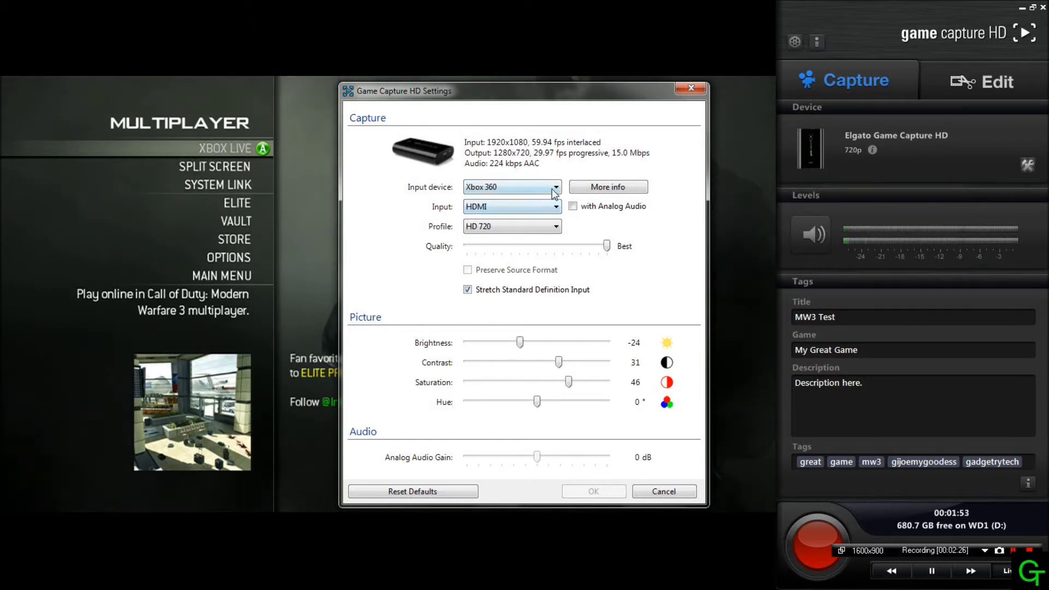
pyautogui.click(553, 227)
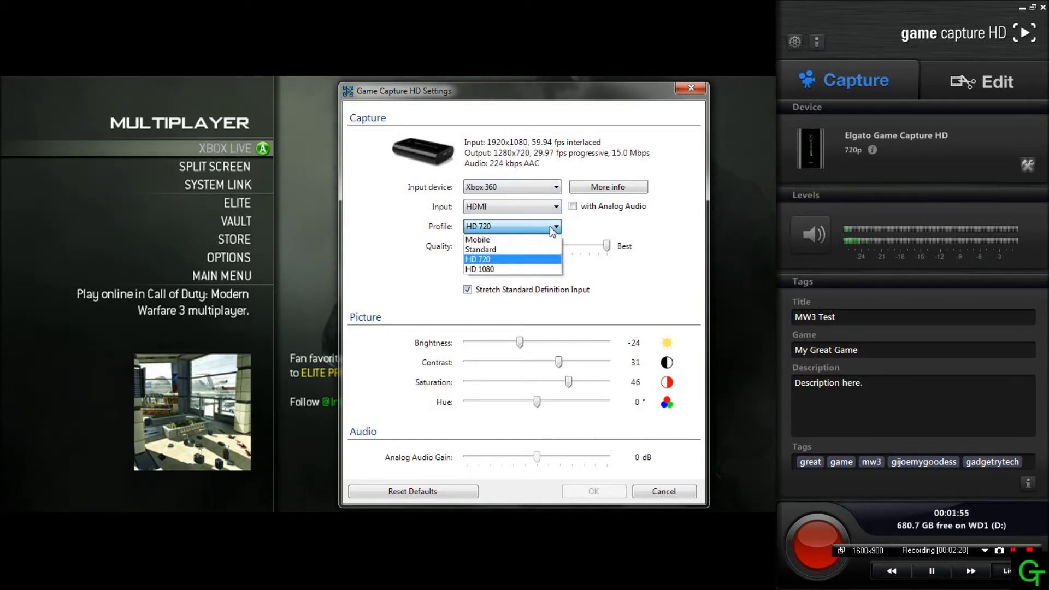
pyautogui.click(504, 260)
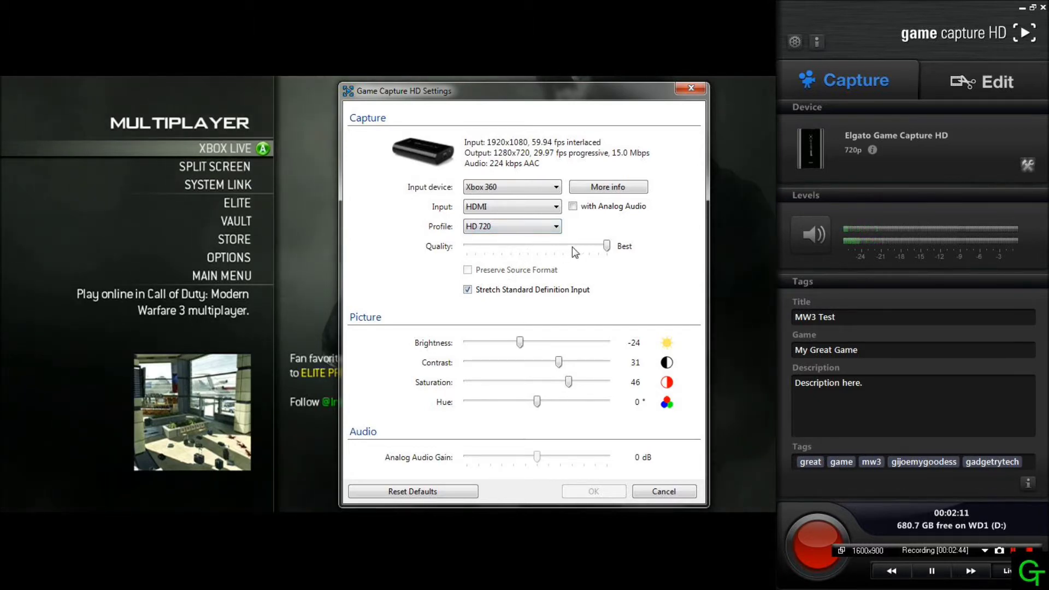
pyautogui.click(534, 228)
pyautogui.click(532, 226)
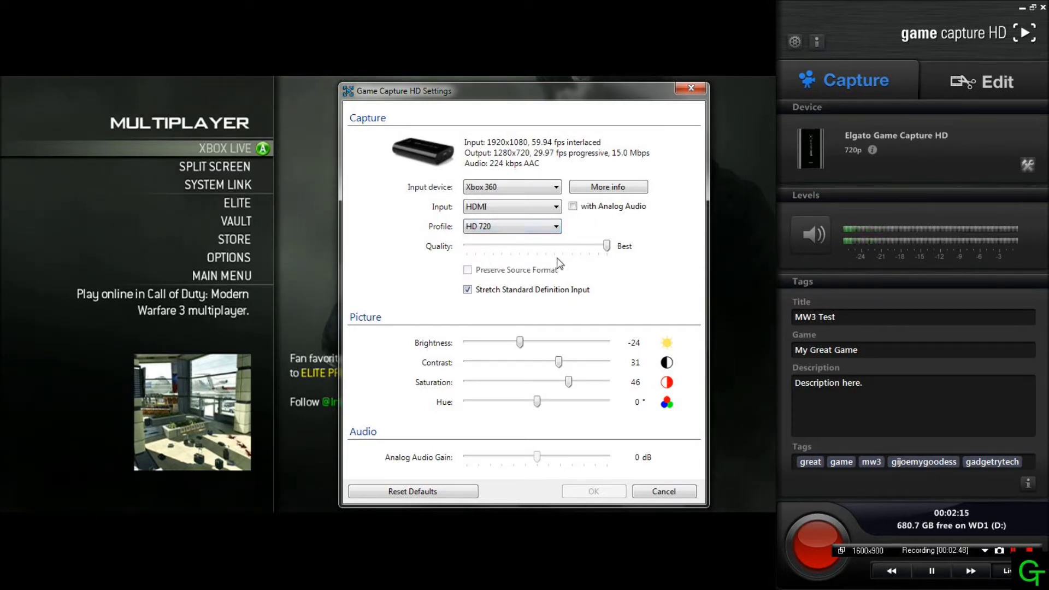
pyautogui.moveTo(607, 246)
pyautogui.mouseDown()
pyautogui.moveTo(620, 247)
pyautogui.moveTo(564, 249)
pyautogui.moveTo(620, 253)
pyautogui.mouseUp()
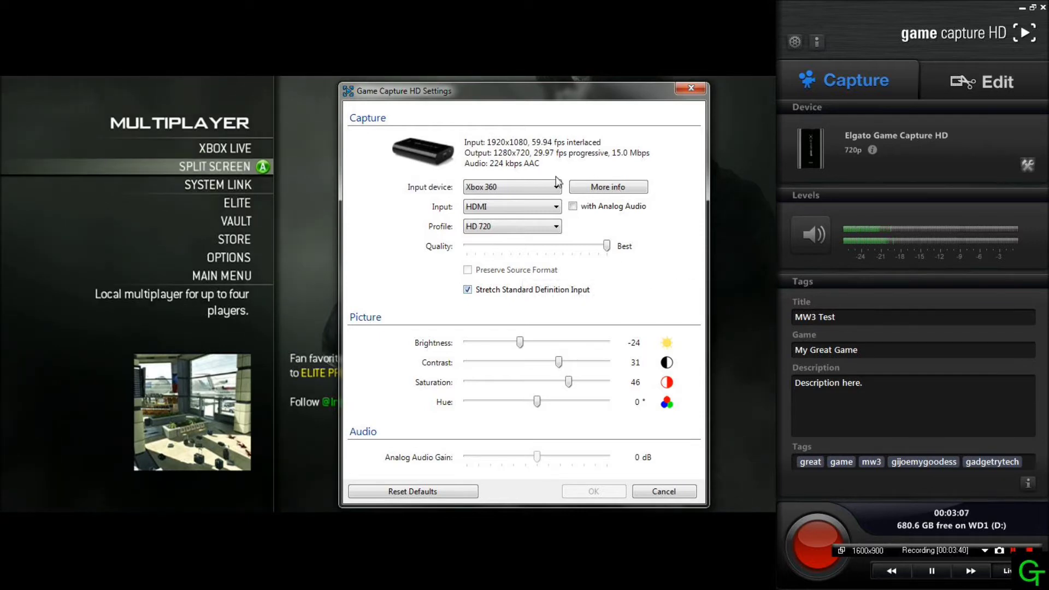
# Move the capture settings dialog around to view the game menu behind it, and cancel the dialog.
pyautogui.moveTo(574, 92); pyautogui.dragTo(608, 83)
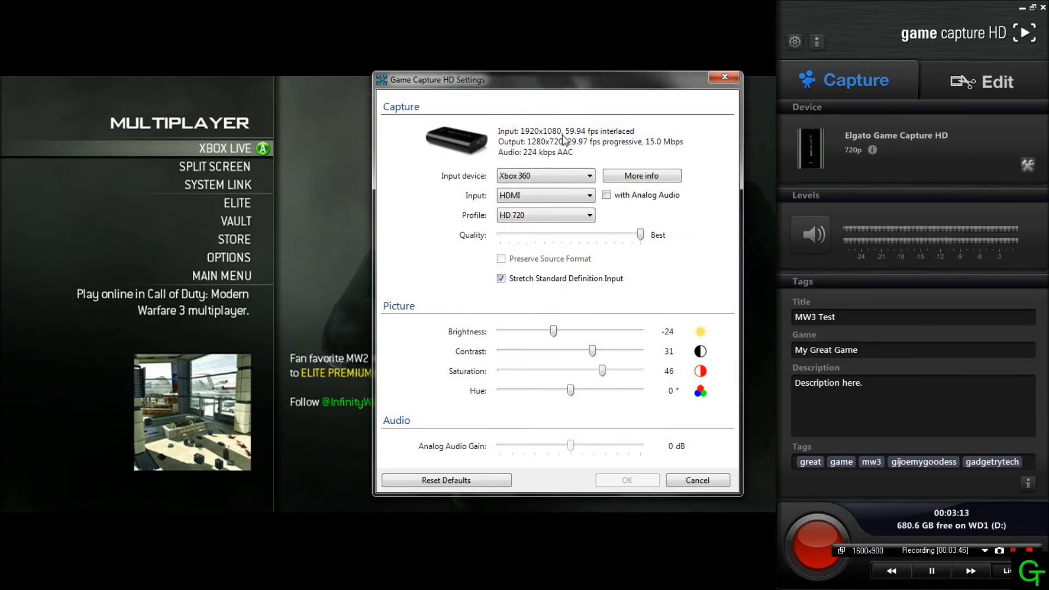
pyautogui.moveTo(562, 77); pyautogui.dragTo(447, 82)
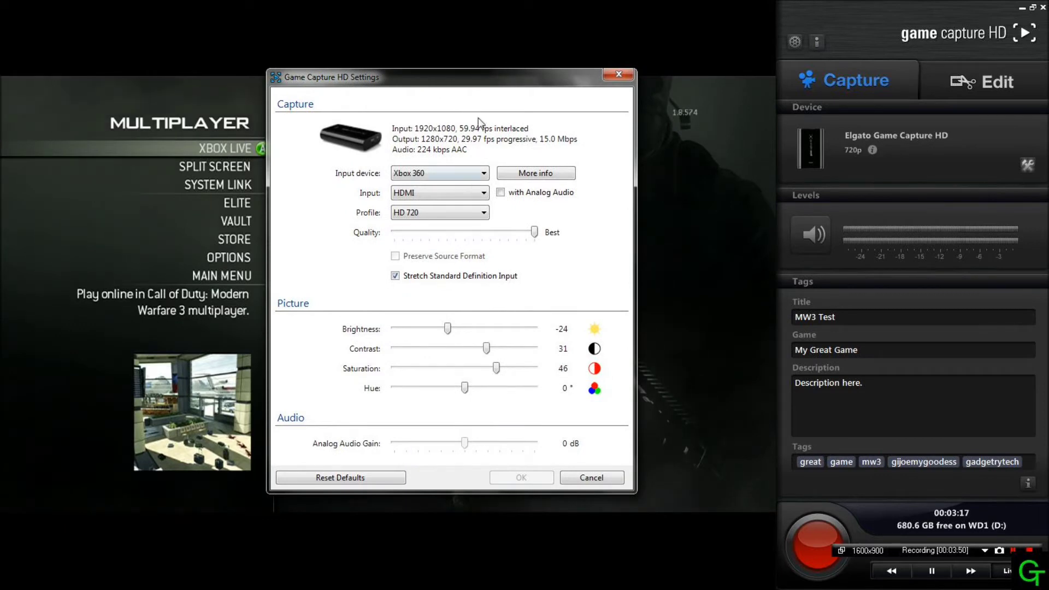
pyautogui.moveTo(480, 86); pyautogui.dragTo(498, 106)
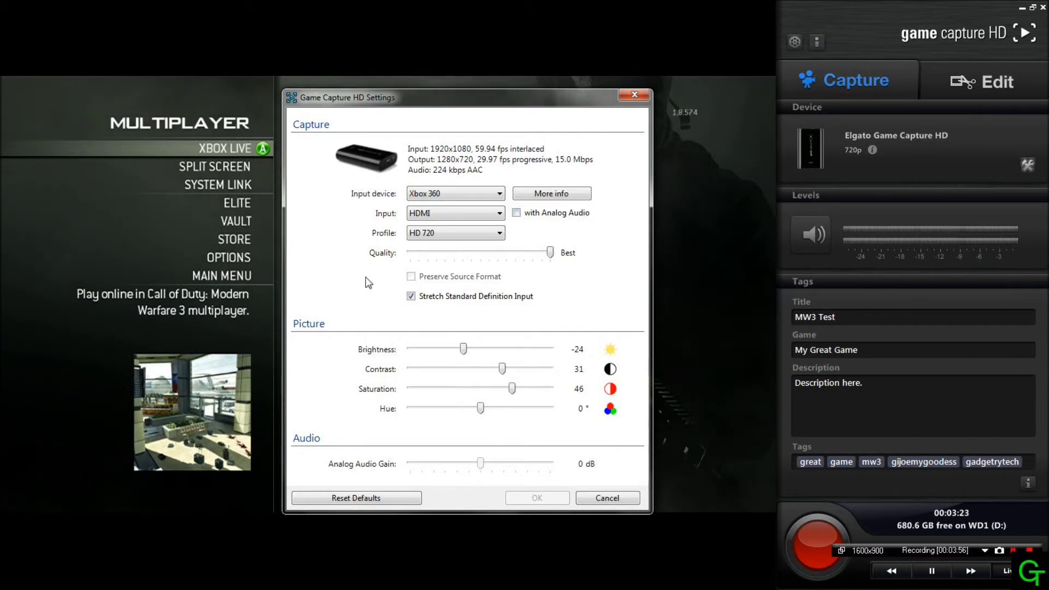
pyautogui.click(621, 495)
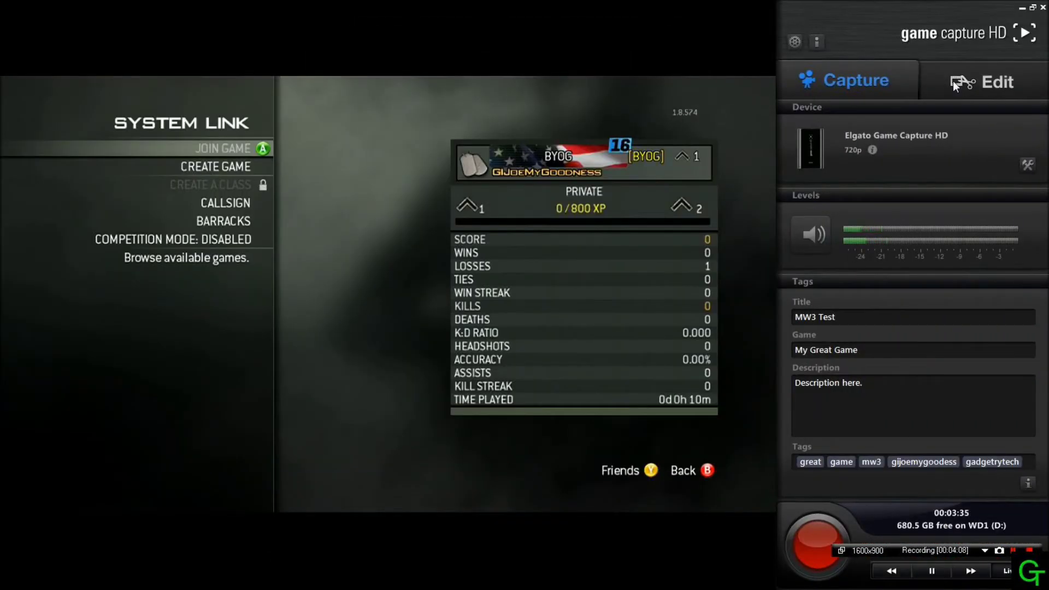
pyautogui.click(953, 81)
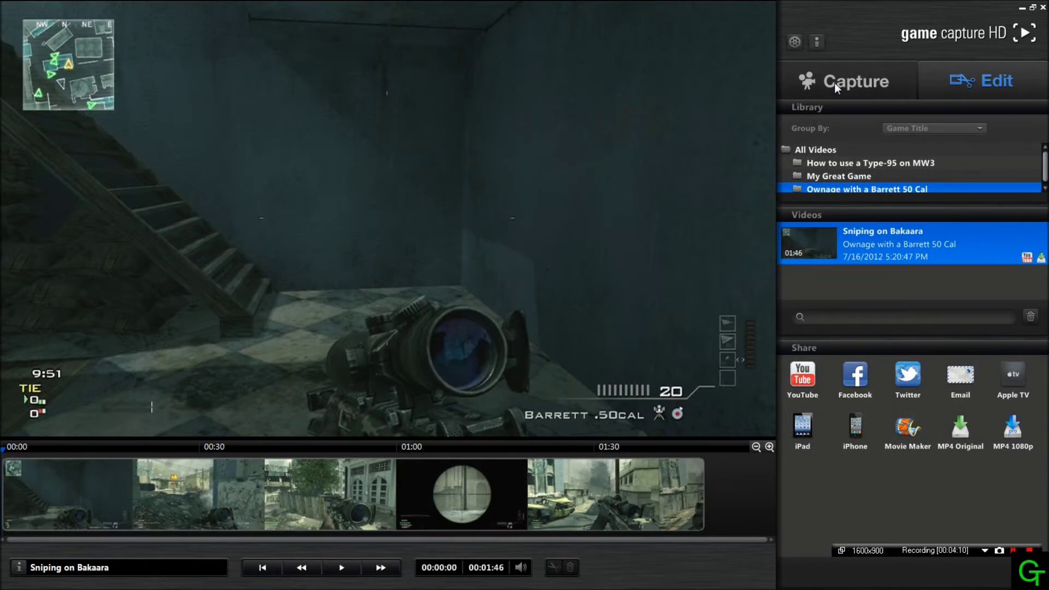
pyautogui.click(845, 81)
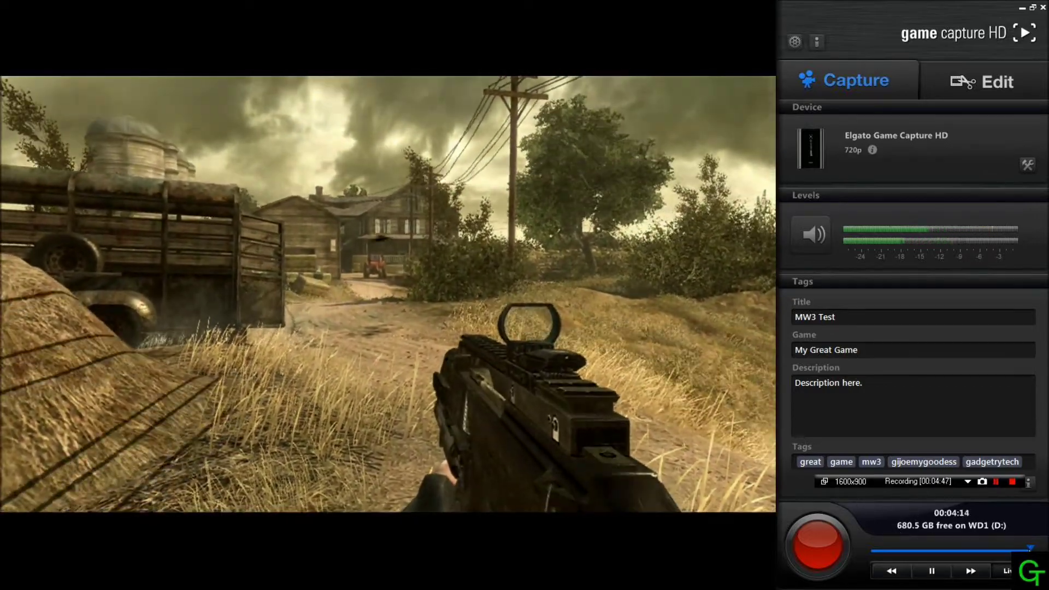
# Record a gameplay clip starting 20 seconds back in the live buffer, and open the finished recording for editing.
pyautogui.moveTo(1030, 547); pyautogui.dragTo(1020, 549)
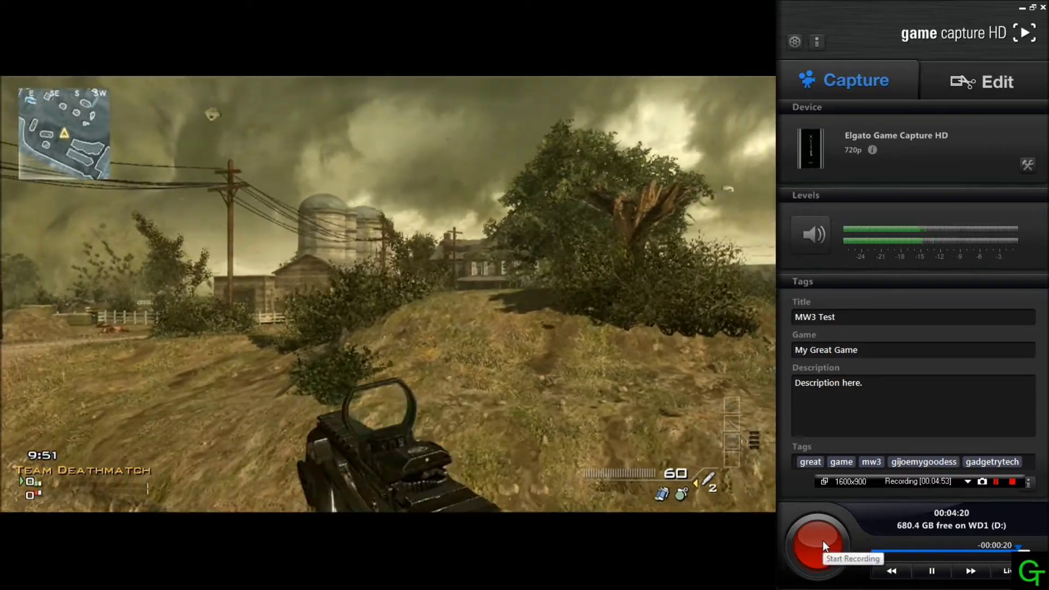
pyautogui.click(823, 541)
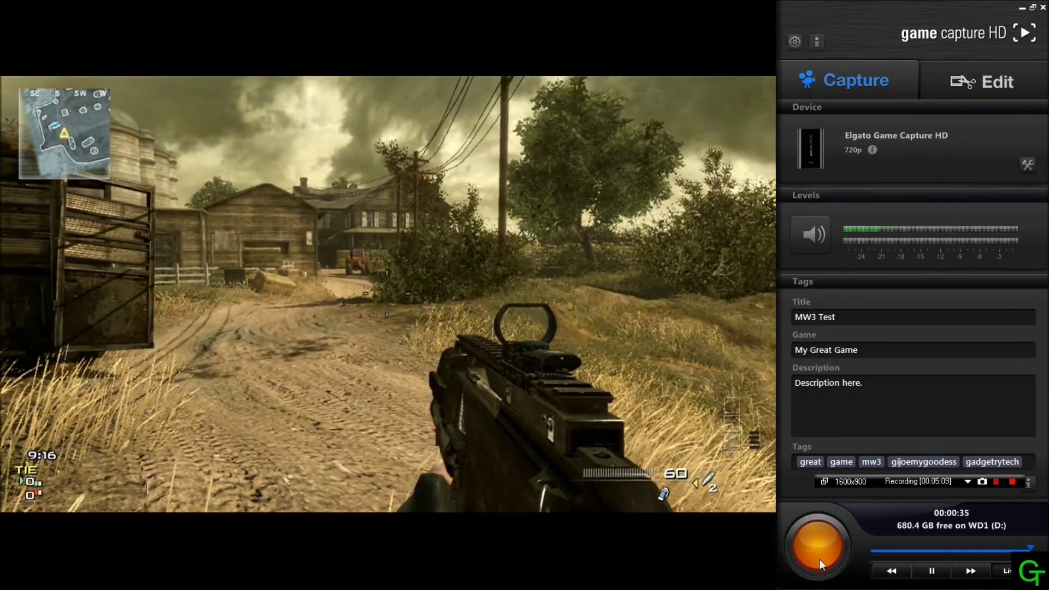
pyautogui.click(813, 548)
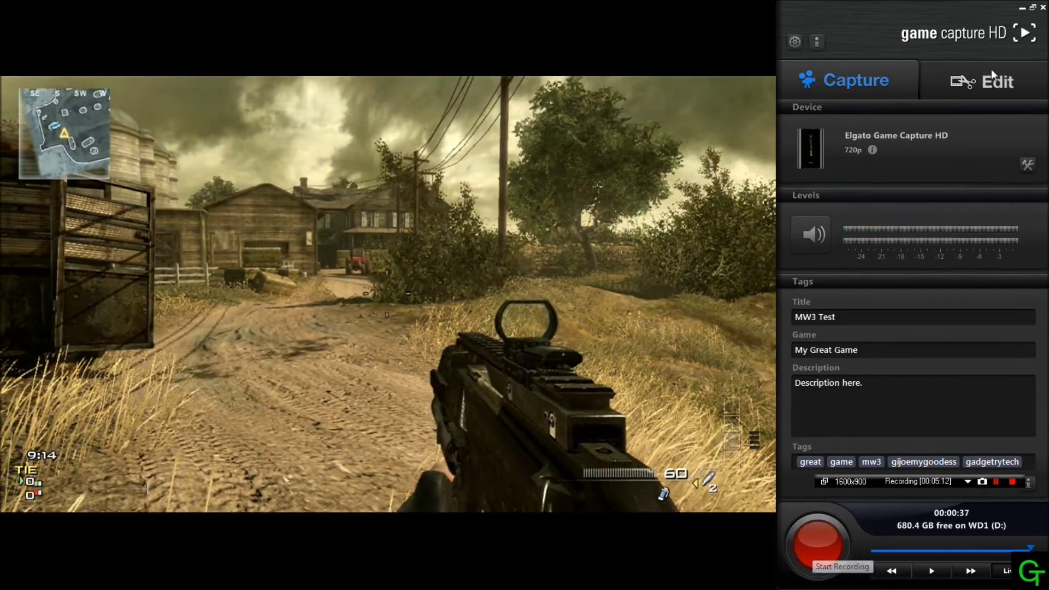
pyautogui.click(982, 84)
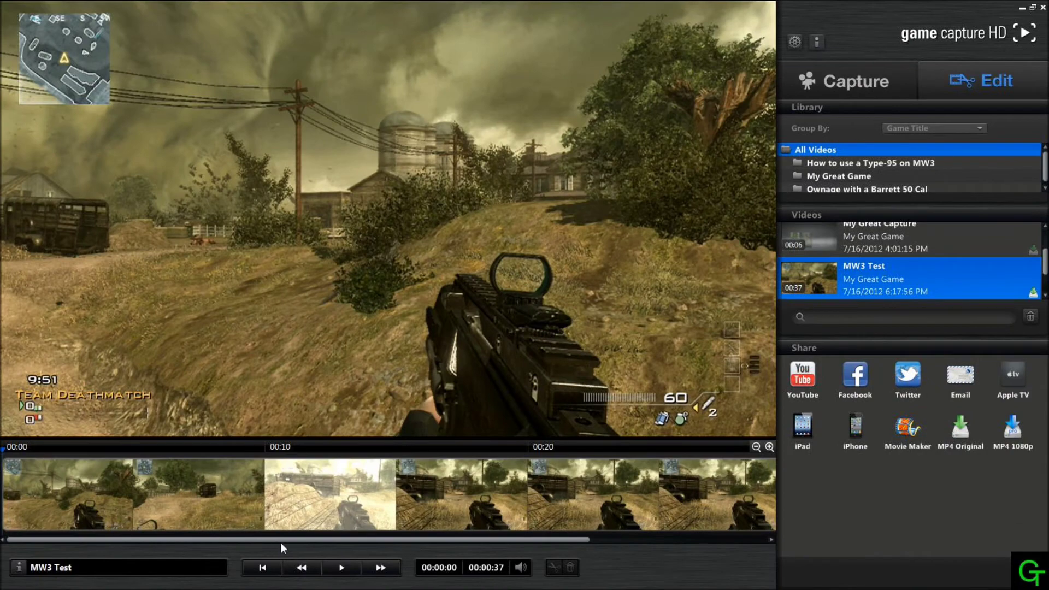
# Preview the start of the MW3 Test clip and split it at the 12-second mark.
pyautogui.moveTo(428, 539); pyautogui.dragTo(252, 565)
pyautogui.click(33, 495)
pyautogui.moveTo(417, 527); pyautogui.dragTo(198, 505)
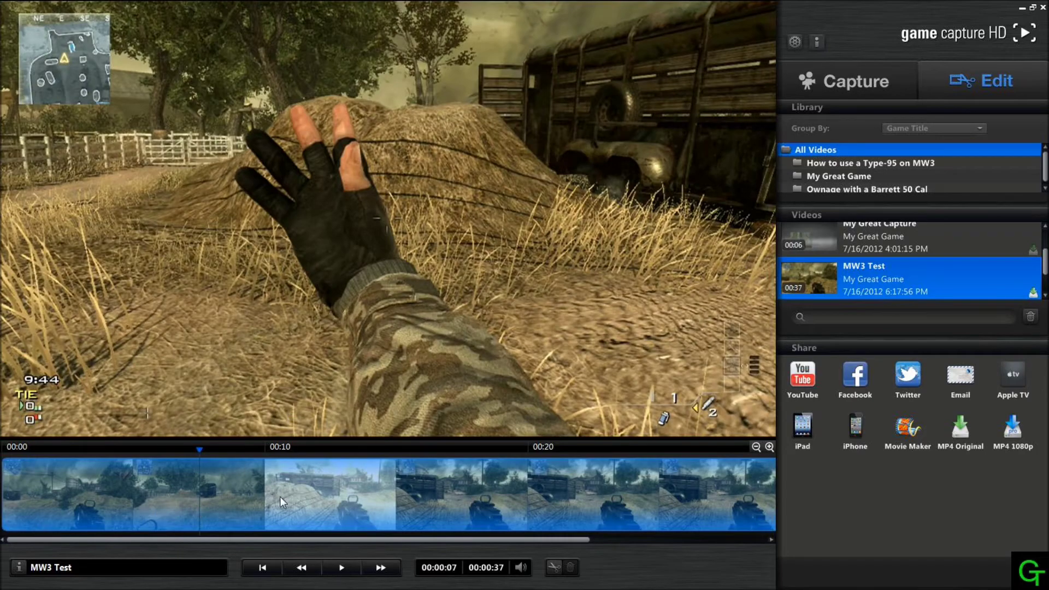
pyautogui.click(341, 567)
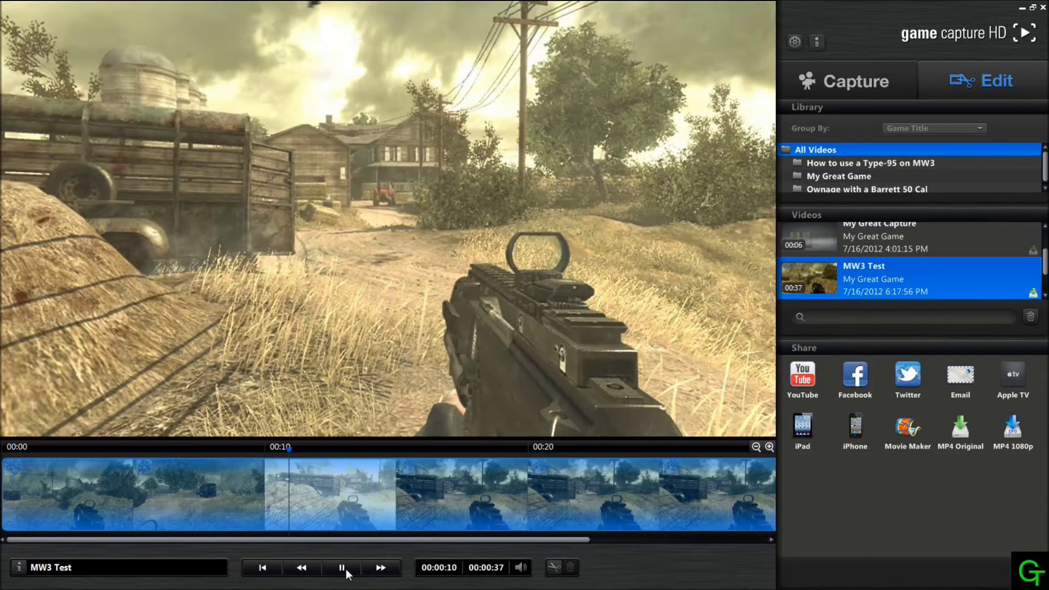
pyautogui.click(343, 568)
pyautogui.moveTo(234, 510); pyautogui.dragTo(319, 504)
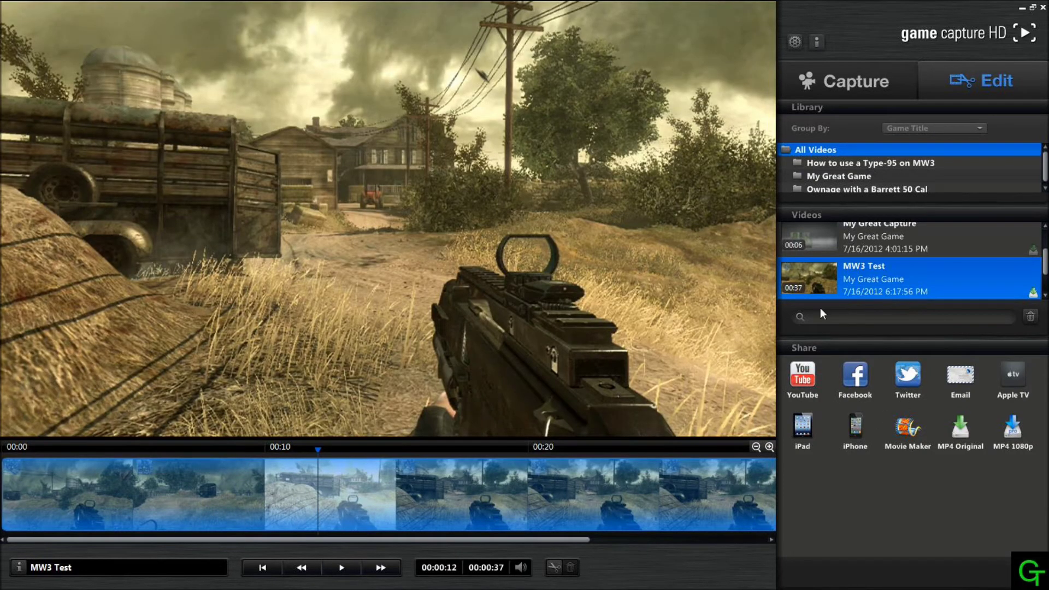
pyautogui.click(551, 567)
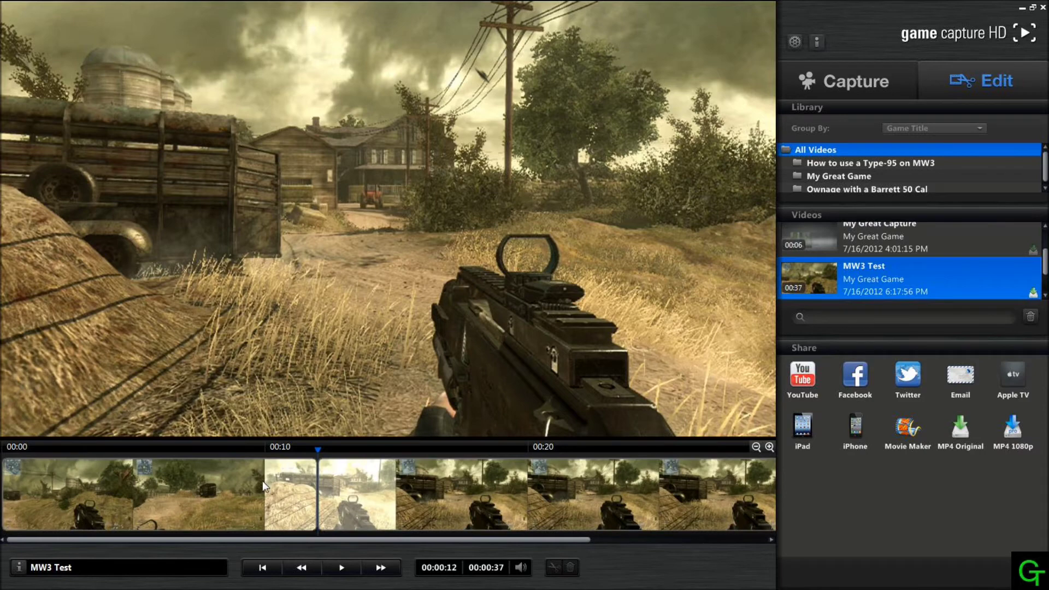
# Split the MW3 Test clip again at the 14-second and 10-second marks.
pyautogui.click(270, 493)
pyautogui.click(372, 482)
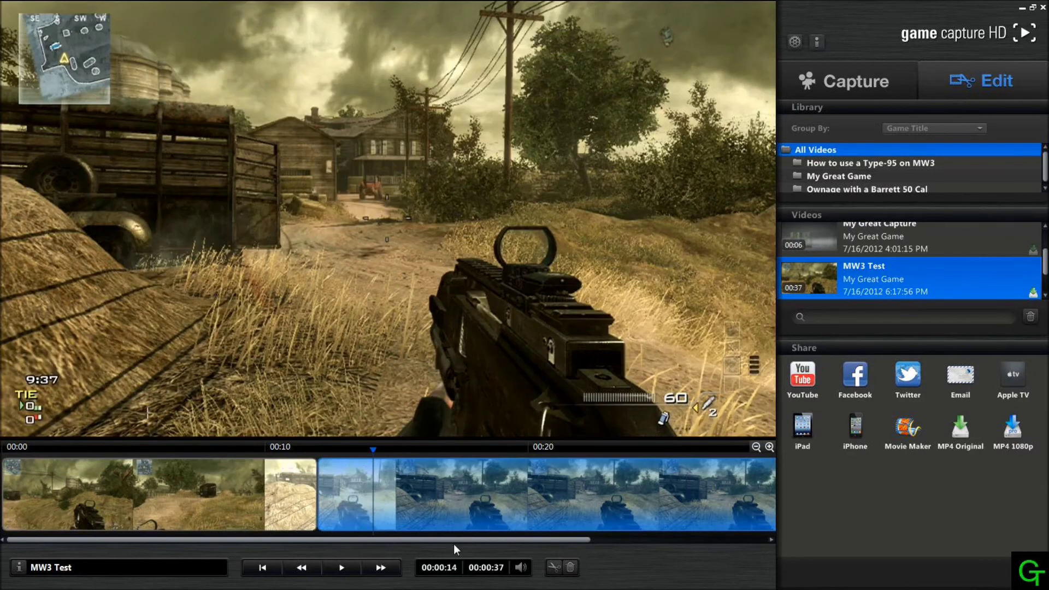
pyautogui.click(552, 569)
pyautogui.click(276, 480)
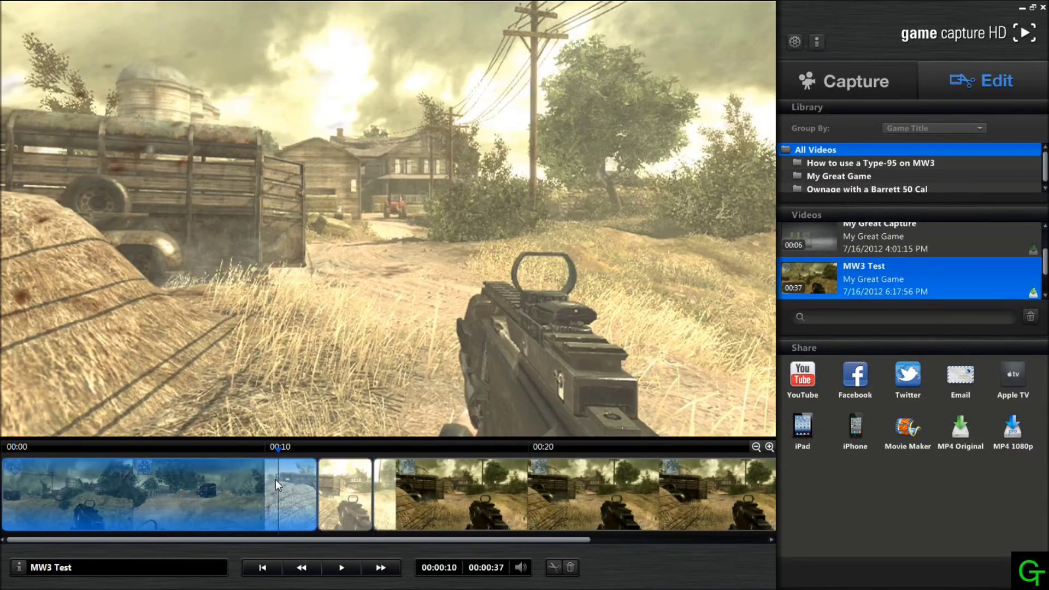
pyautogui.click(551, 568)
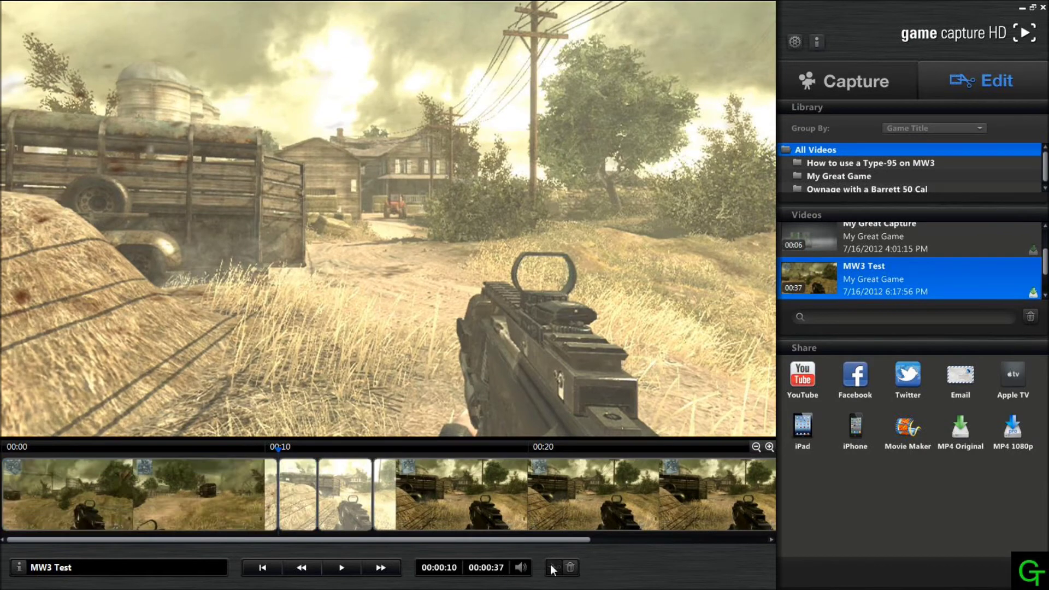
# Delete the two short segments between the 10-second and 14-second cuts from the MW3 Test timeline.
pyautogui.click(335, 487)
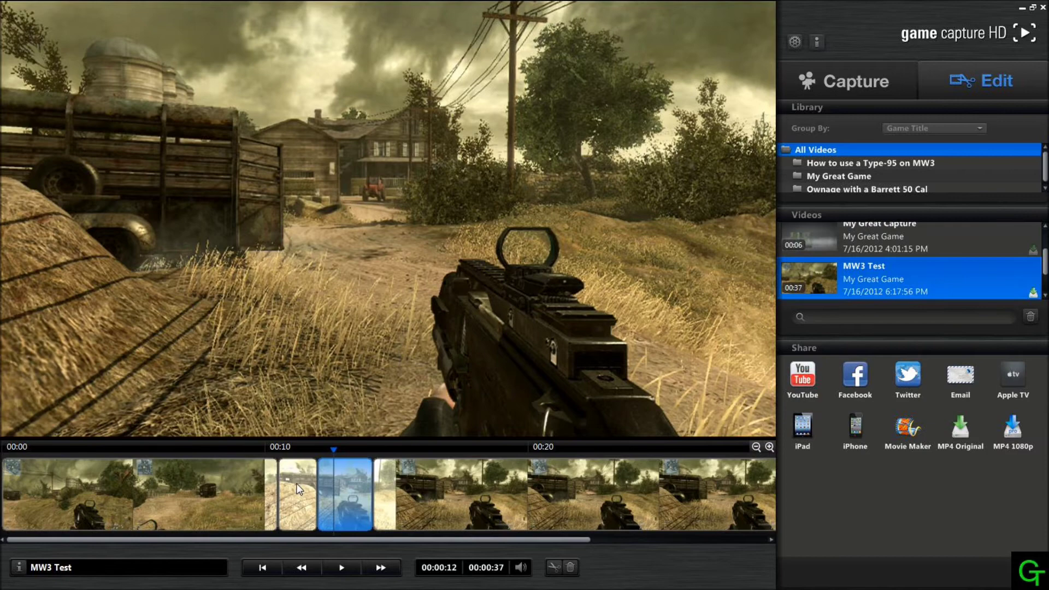
pyautogui.click(295, 491)
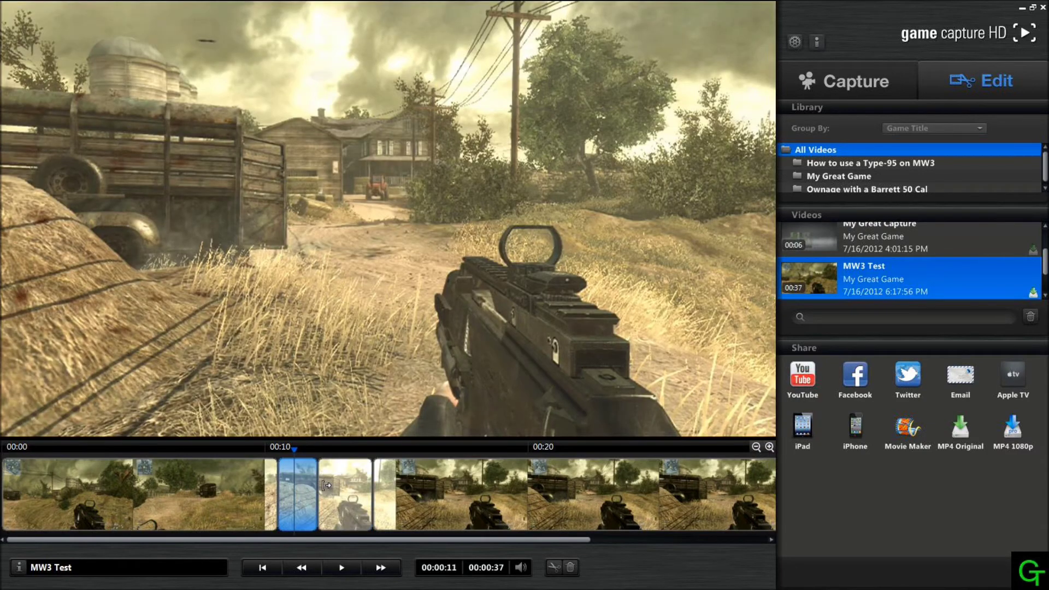
pyautogui.click(334, 499)
pyautogui.press('Delete')
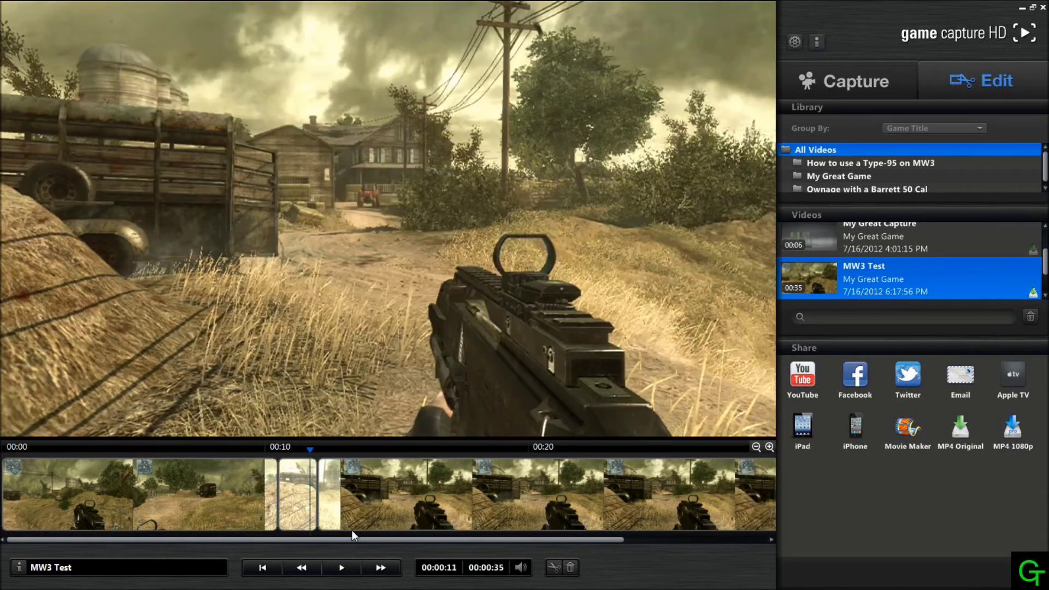
pyautogui.click(304, 501)
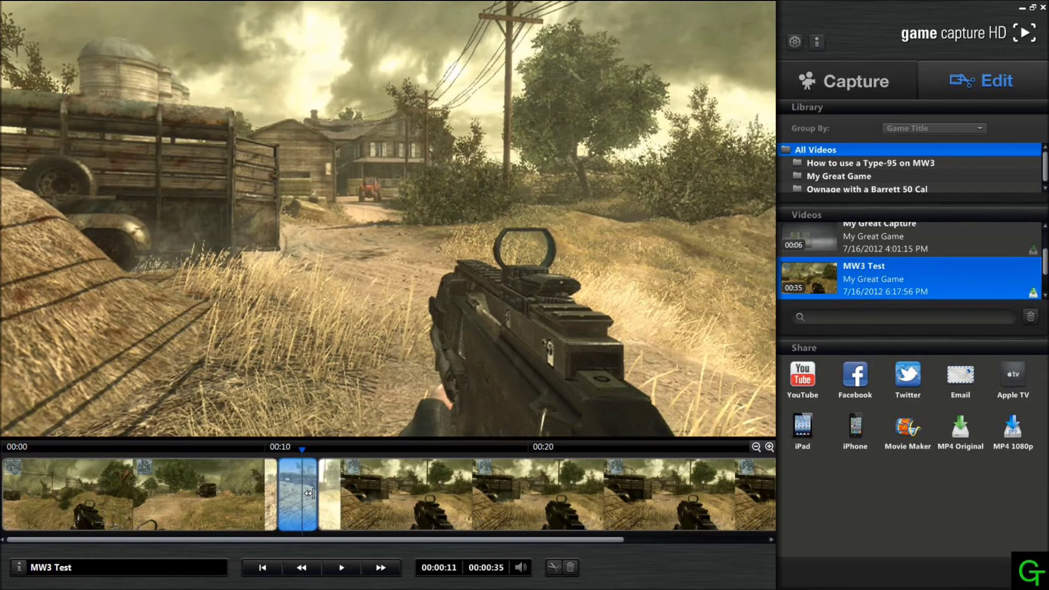
pyautogui.press('Delete')
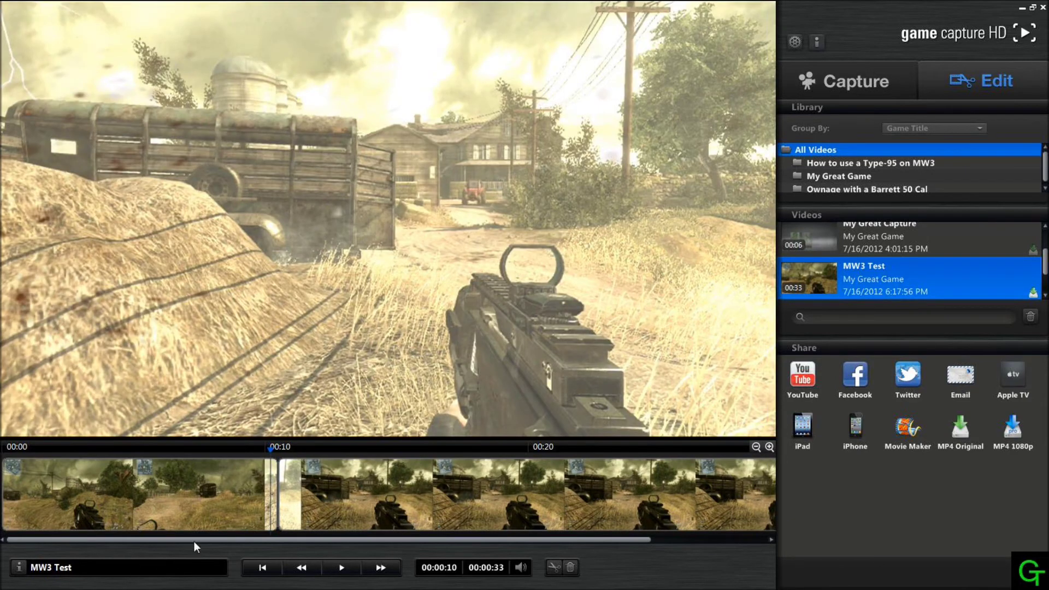
# Play the trimmed MW3 Test clip from the 4-second mark across the cut, and pause it at 12 seconds.
pyautogui.click(128, 503)
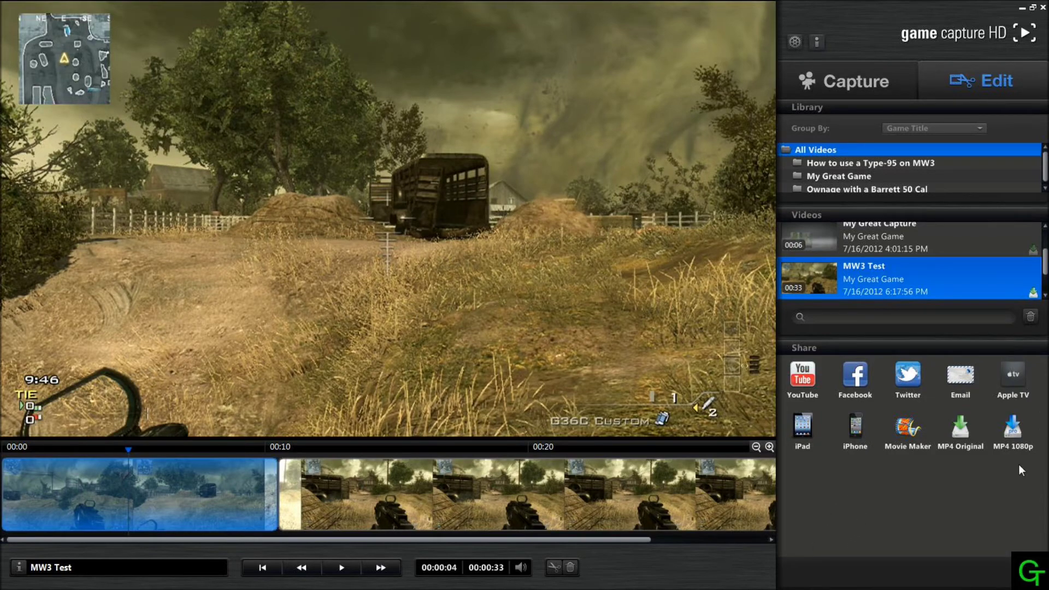
pyautogui.click(353, 571)
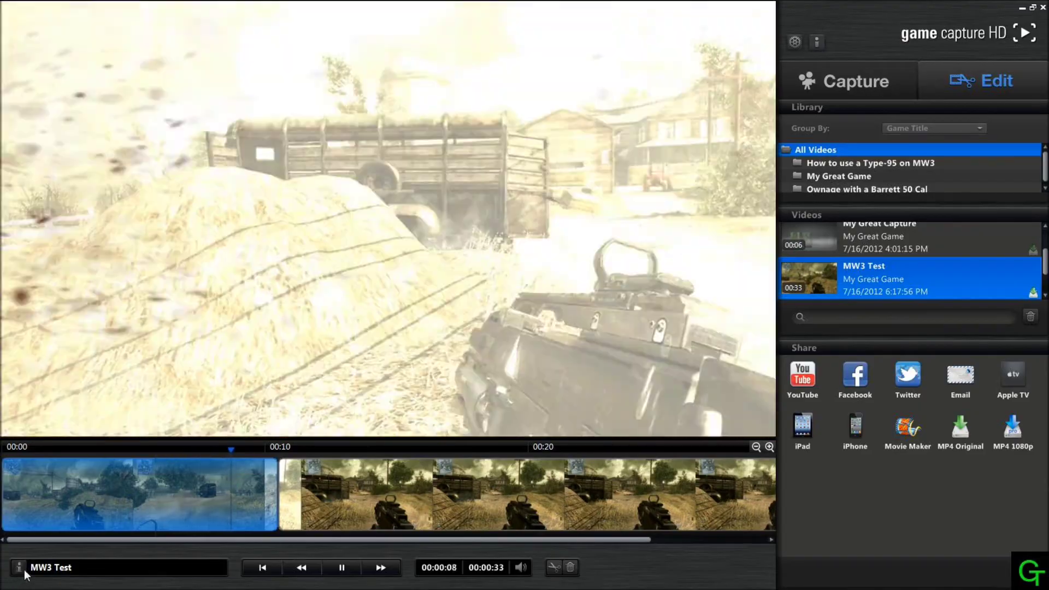
pyautogui.click(24, 572)
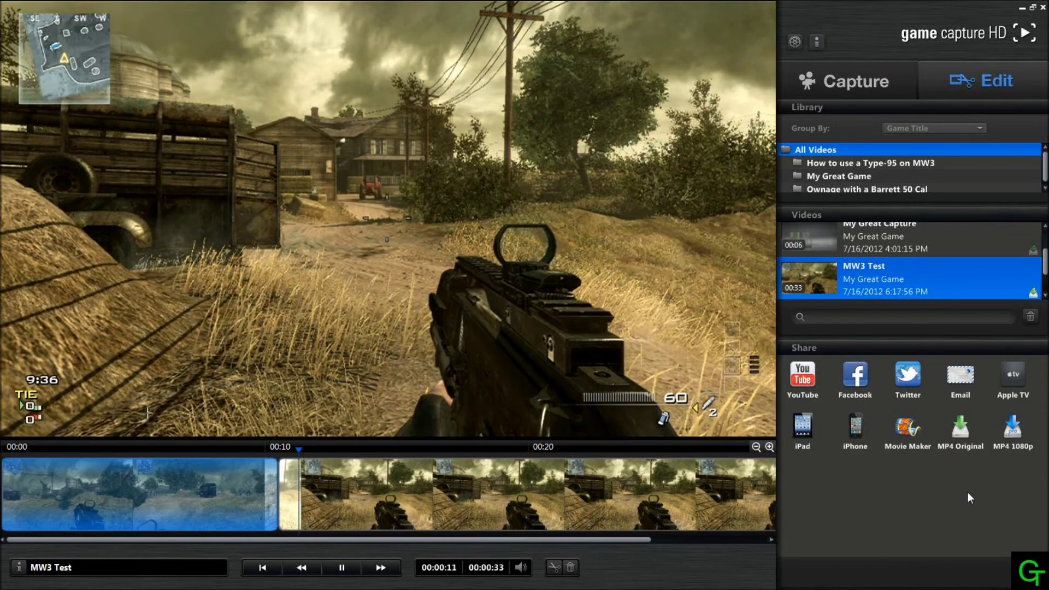
pyautogui.click(331, 571)
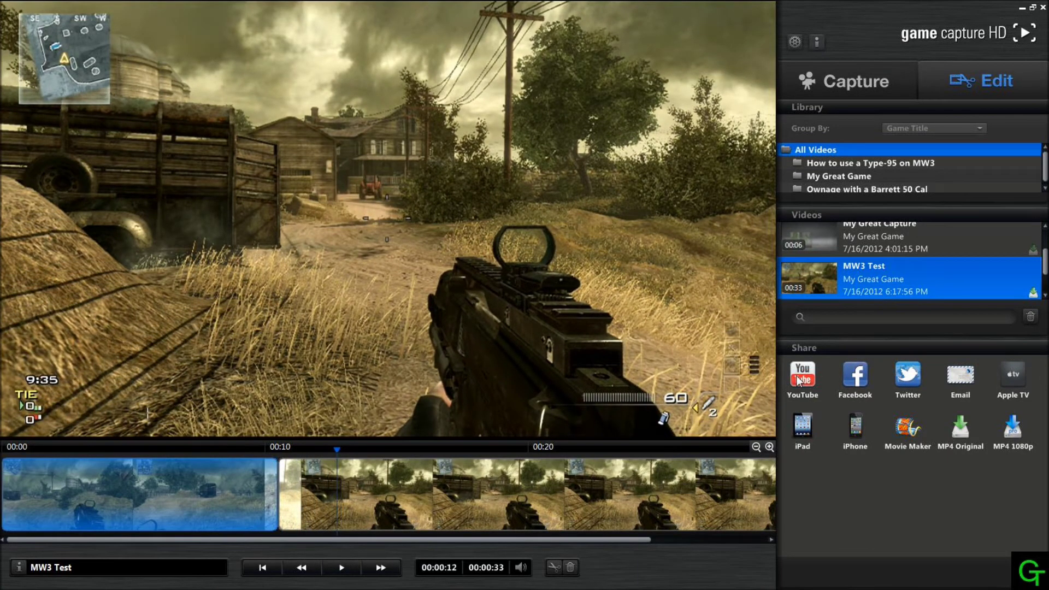
# Review the library location and sharing options in the preferences, and cancel the dialog.
pyautogui.click(793, 41)
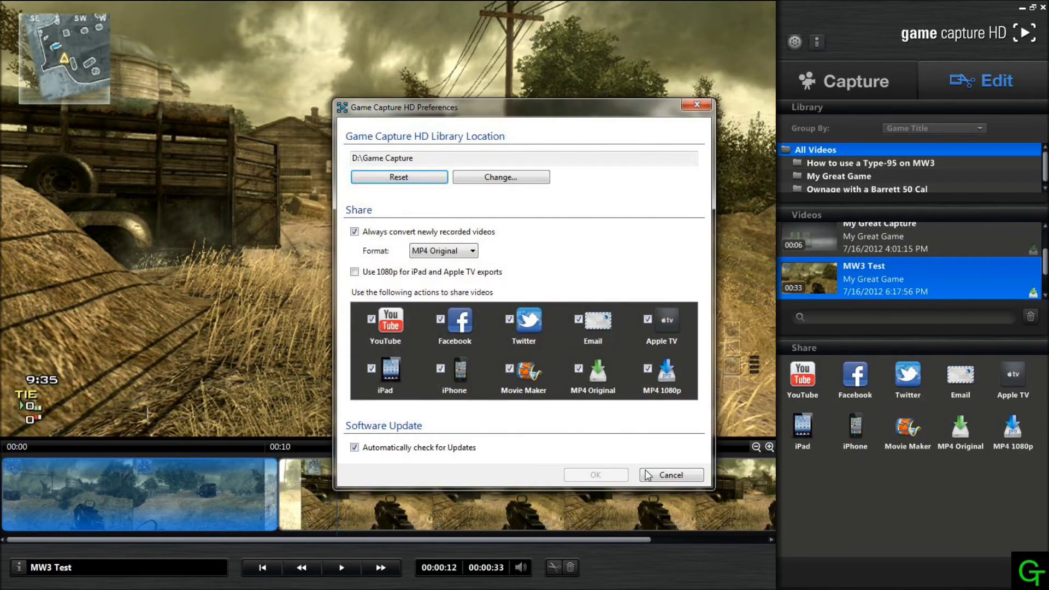
pyautogui.click(674, 477)
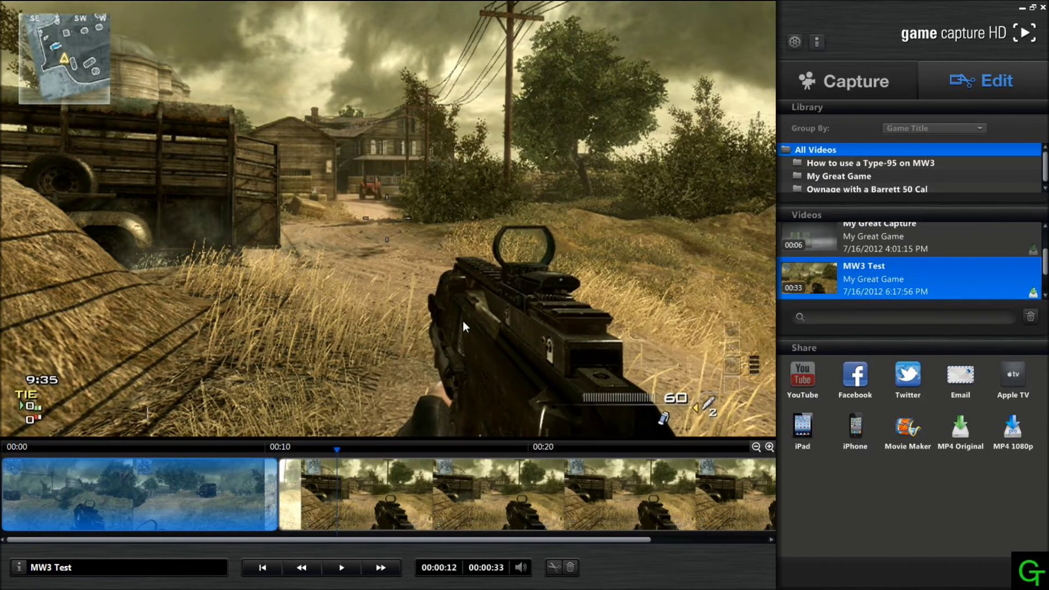
# Upload the MW3 Test video to YouTube in the Gaming category, using the existing account, title, description and tags.
pyautogui.click(511, 210)
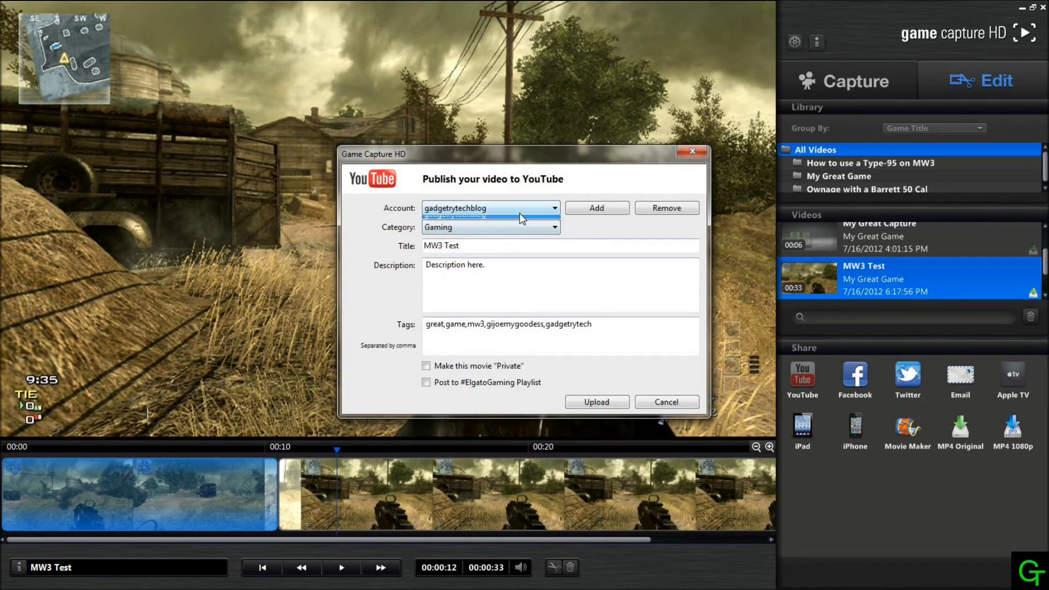
pyautogui.click(523, 206)
pyautogui.press('Tab')
pyautogui.press('Tab')
pyautogui.moveTo(485, 265); pyautogui.dragTo(472, 265)
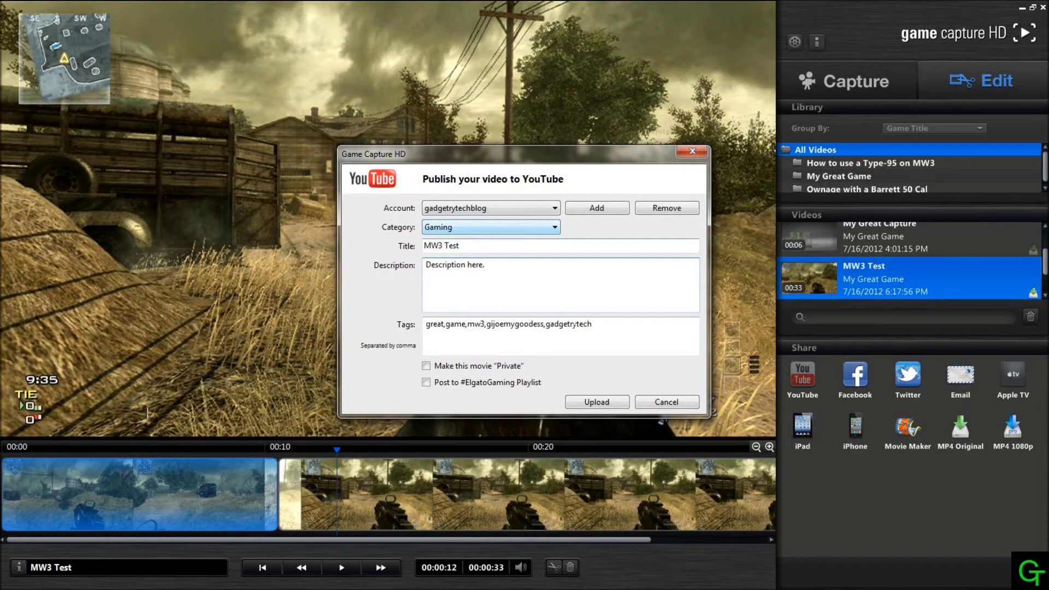
pyautogui.click(611, 406)
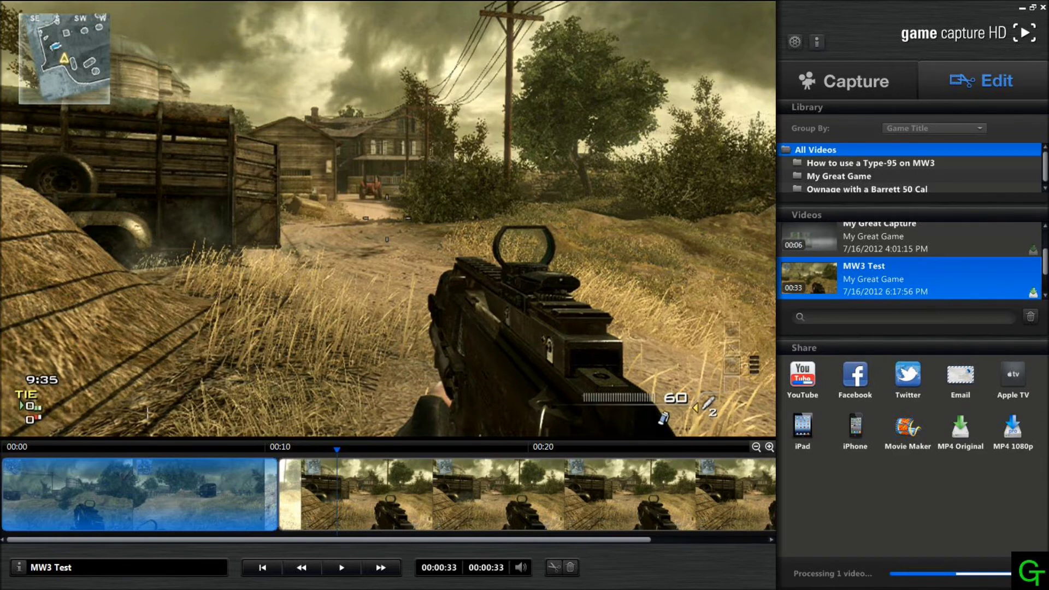
# Open the library video "Interchange" and play its first two seconds.
pyautogui.scroll(2, 1001, 250)
pyautogui.scroll(-3, 910, 262)
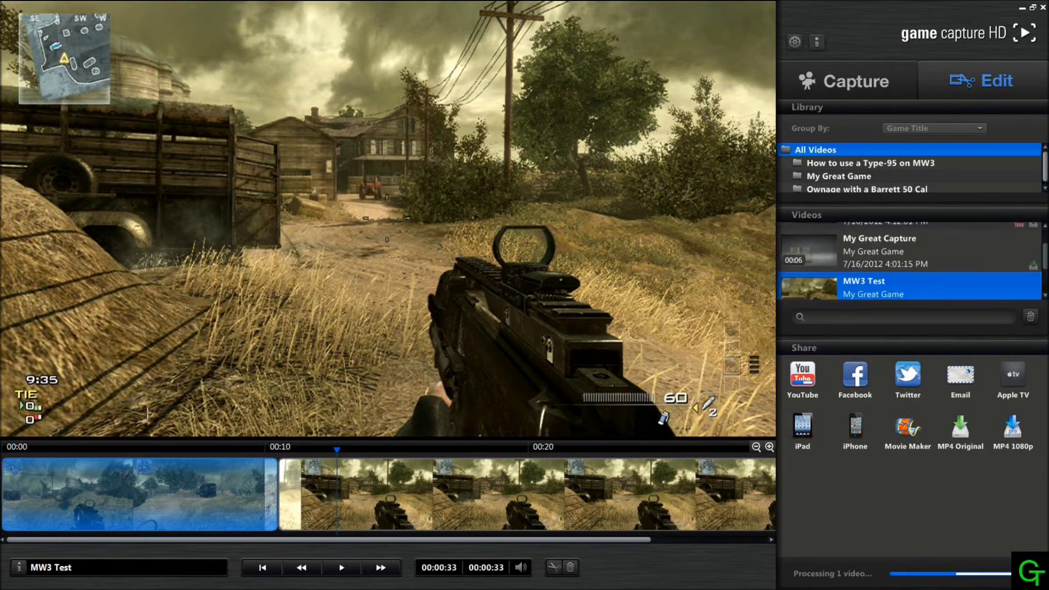
pyautogui.scroll(3, 910, 261)
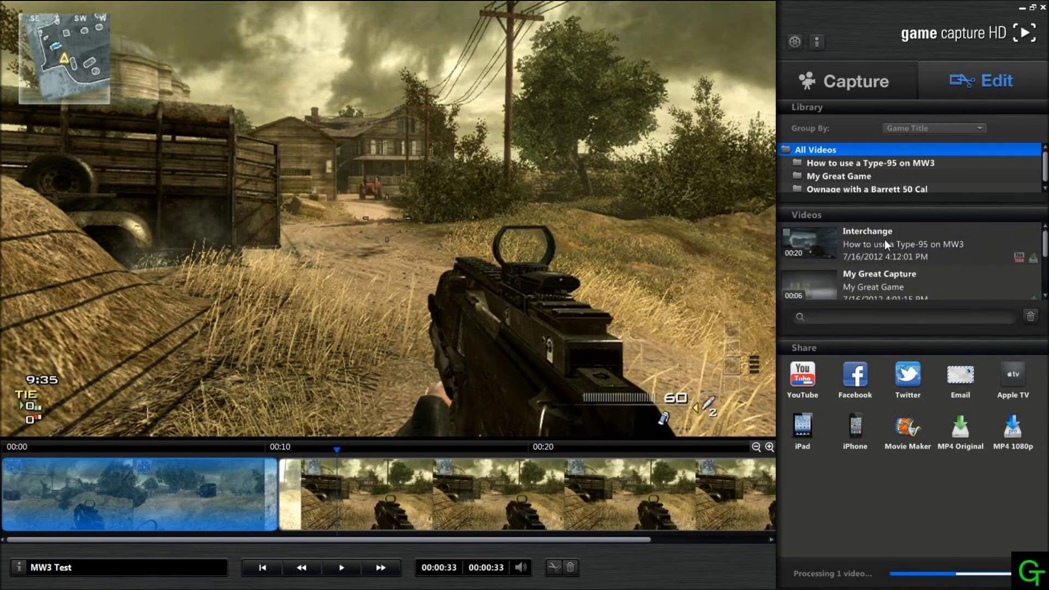
pyautogui.click(884, 240)
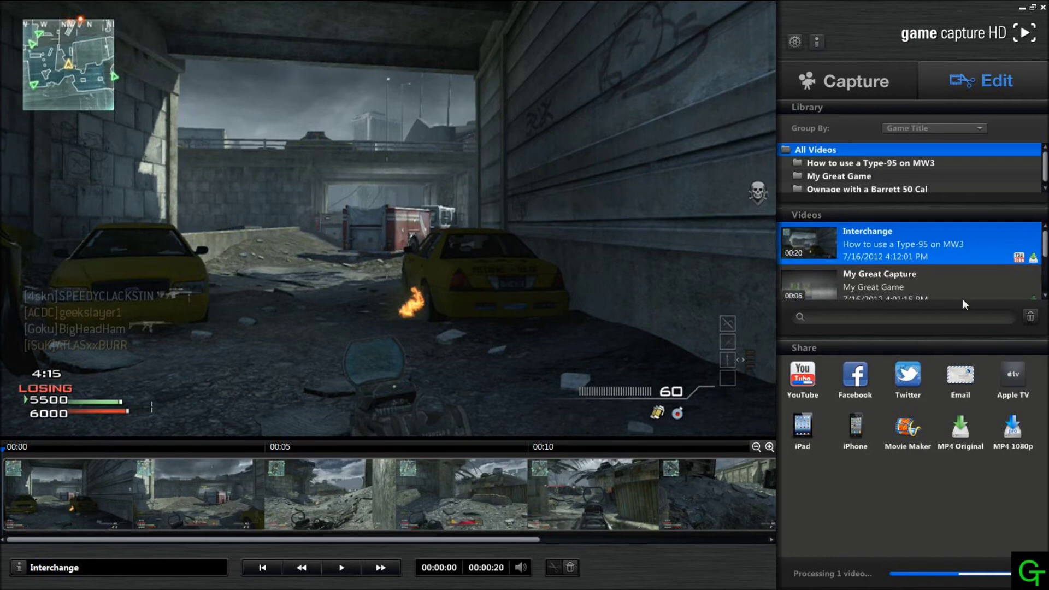
pyautogui.click(331, 572)
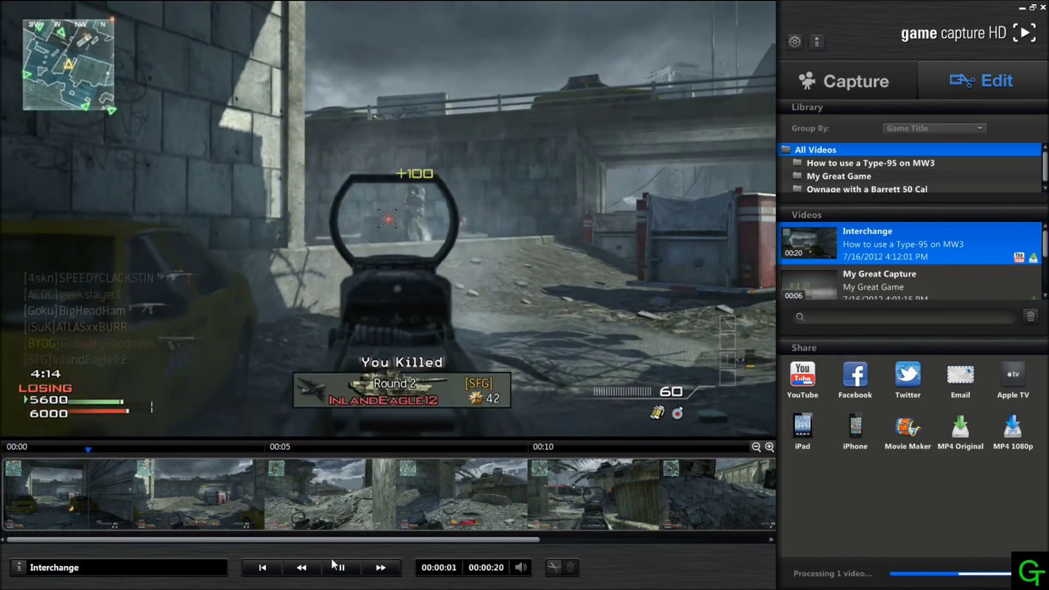
pyautogui.click(337, 567)
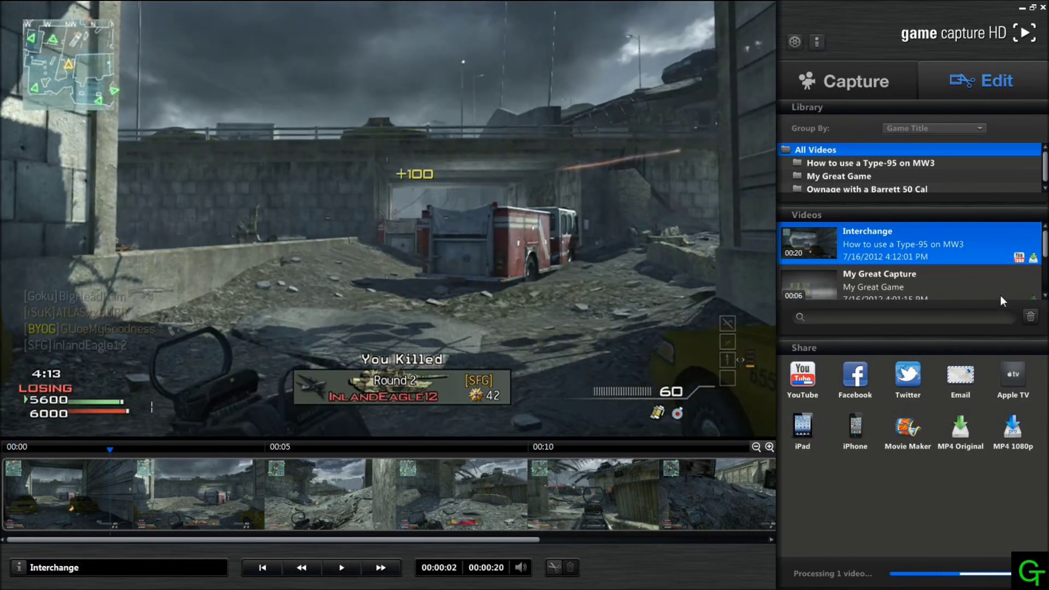
# View the published YouTube page of the Interchange video in the browser, and return to Game Capture HD.
pyautogui.click(1019, 259)
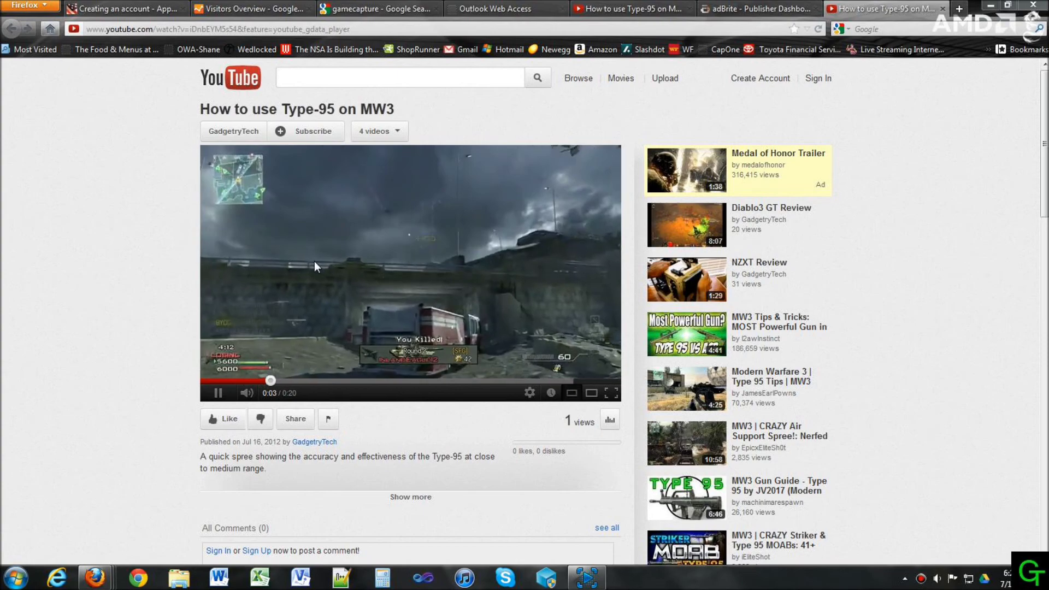
pyautogui.doubleClick(329, 275)
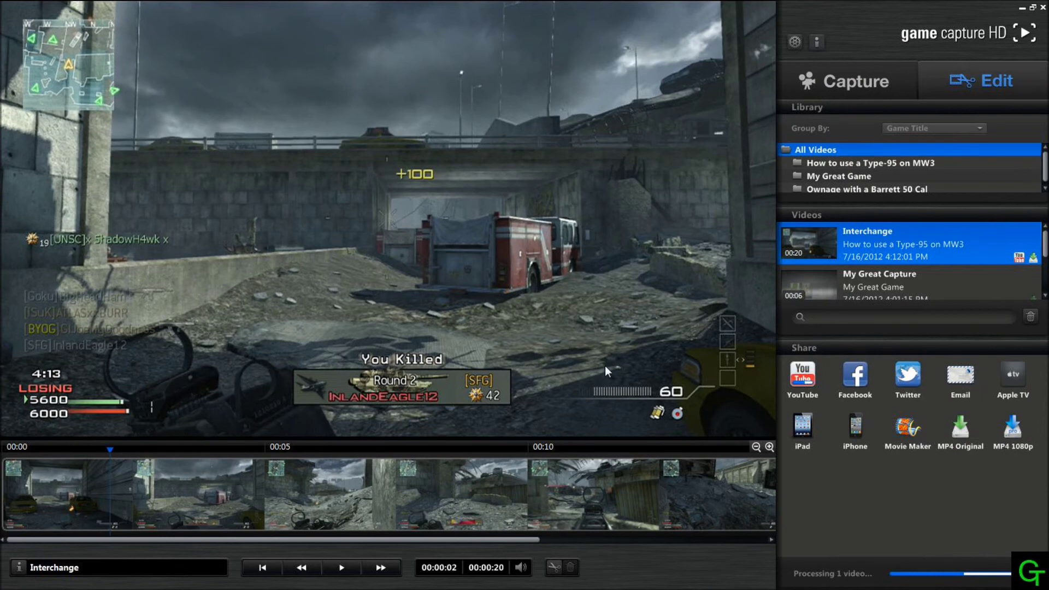
# Zoom out the Interchange timeline by two levels to view the whole clip, and return to the Capture view.
pyautogui.moveTo(520, 543); pyautogui.dragTo(706, 541)
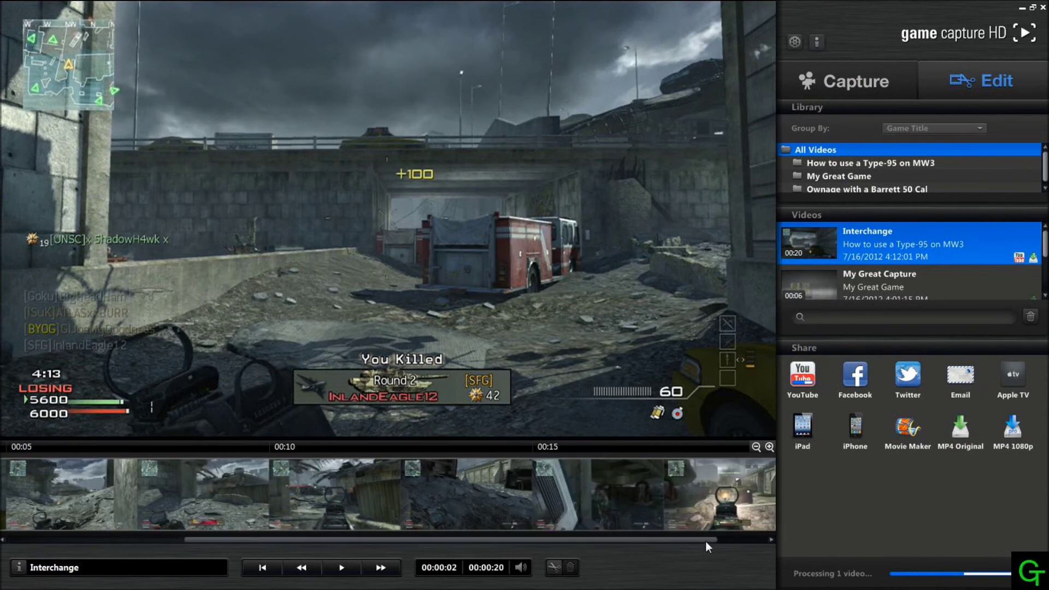
pyautogui.click(757, 448)
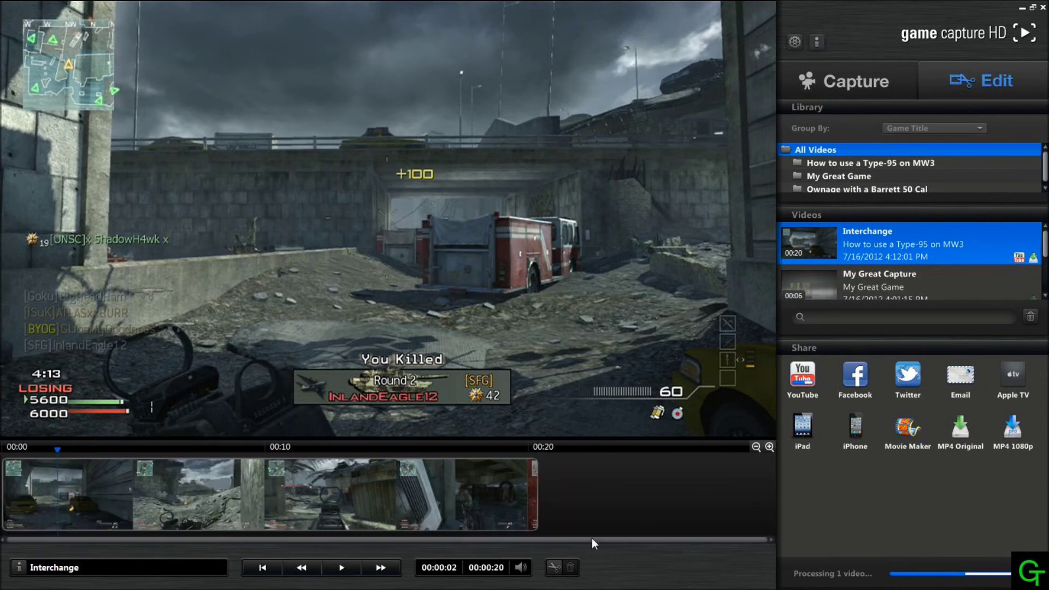
pyautogui.click(755, 447)
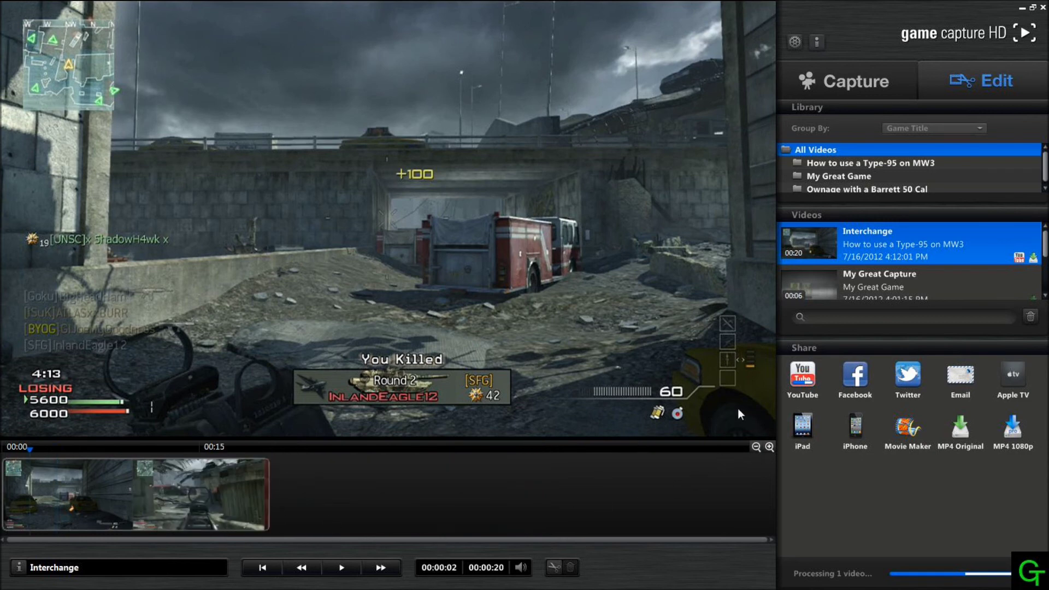
pyautogui.click(863, 96)
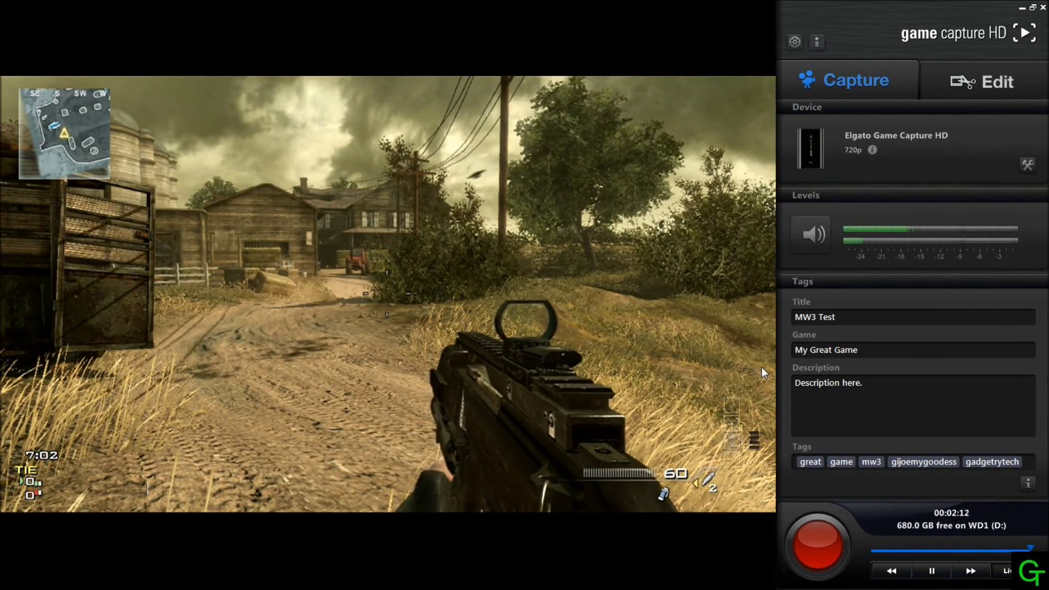